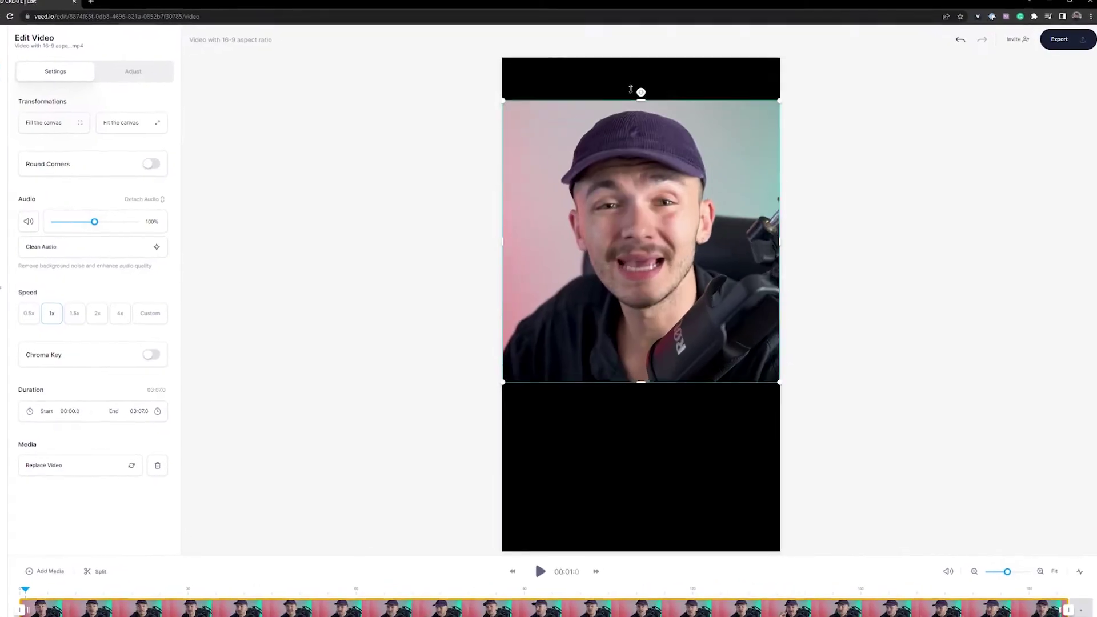
Stretch the video up to the canvas top and down to the canvas bottom.
left_click_drag(630, 90, 630, 57)
left_click_drag(641, 381, 648, 552)
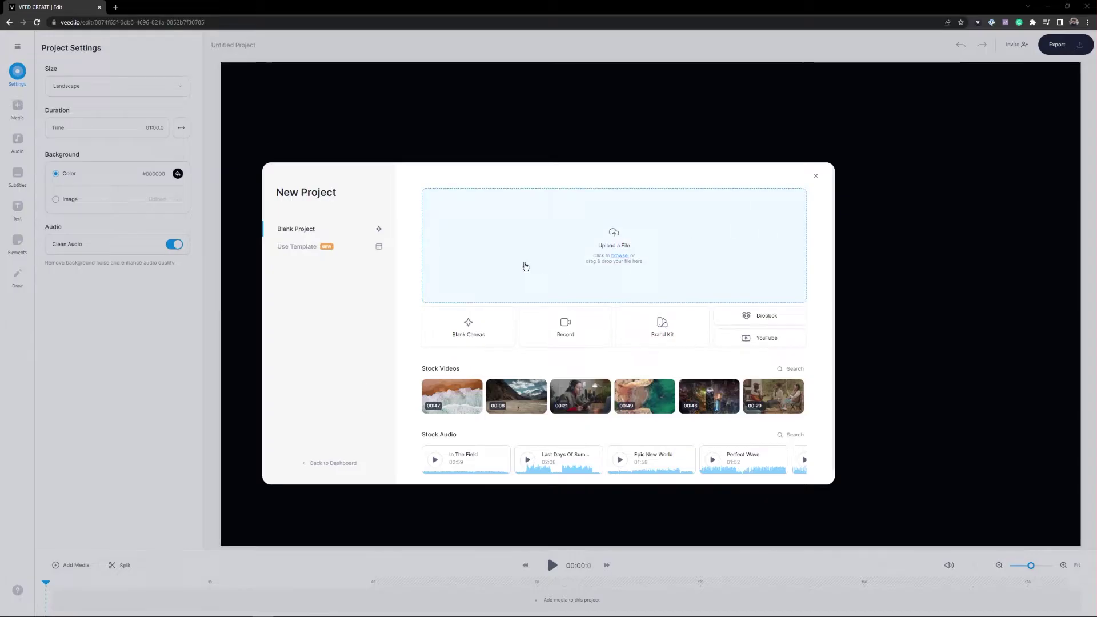
Upload 'Video with 16-9 aspect ratio.mp4' into the project and play a preview.
left_click(523, 264)
left_click(317, 155)
left_click(339, 218)
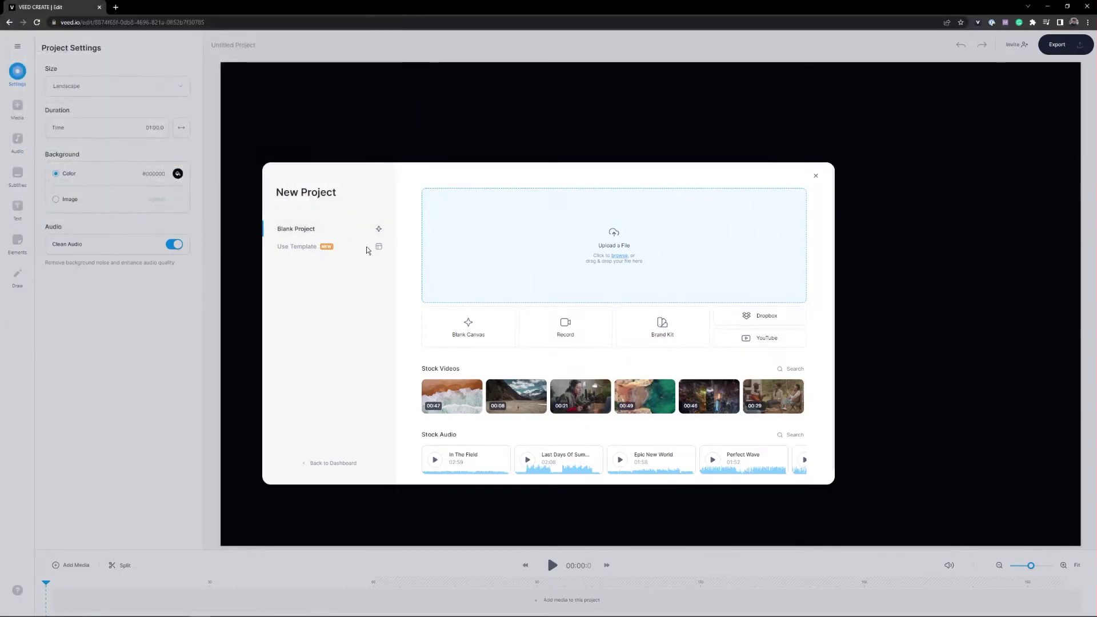
left_click(552, 562)
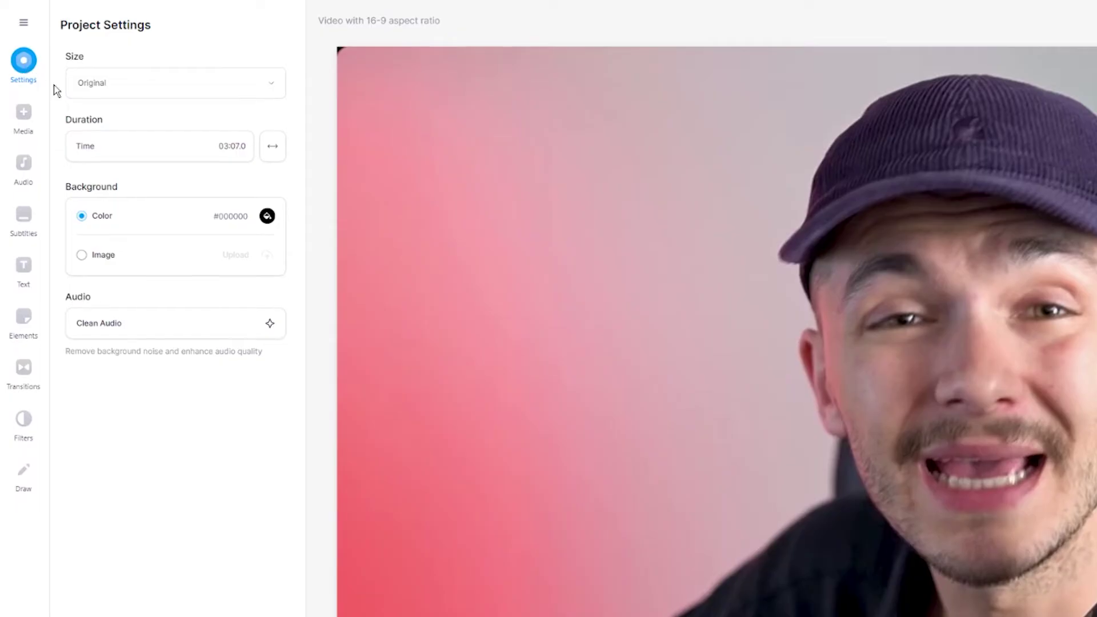
Pick the TikTok 9:16 preset from the canvas size presets.
left_click(271, 86)
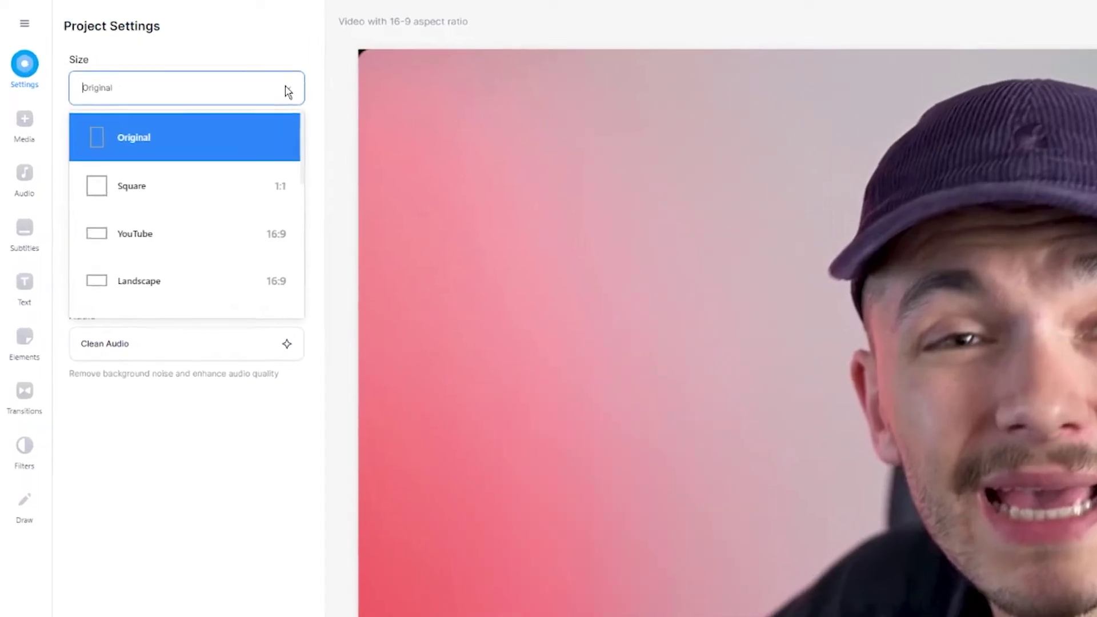
scroll(305, 266, "down", 5)
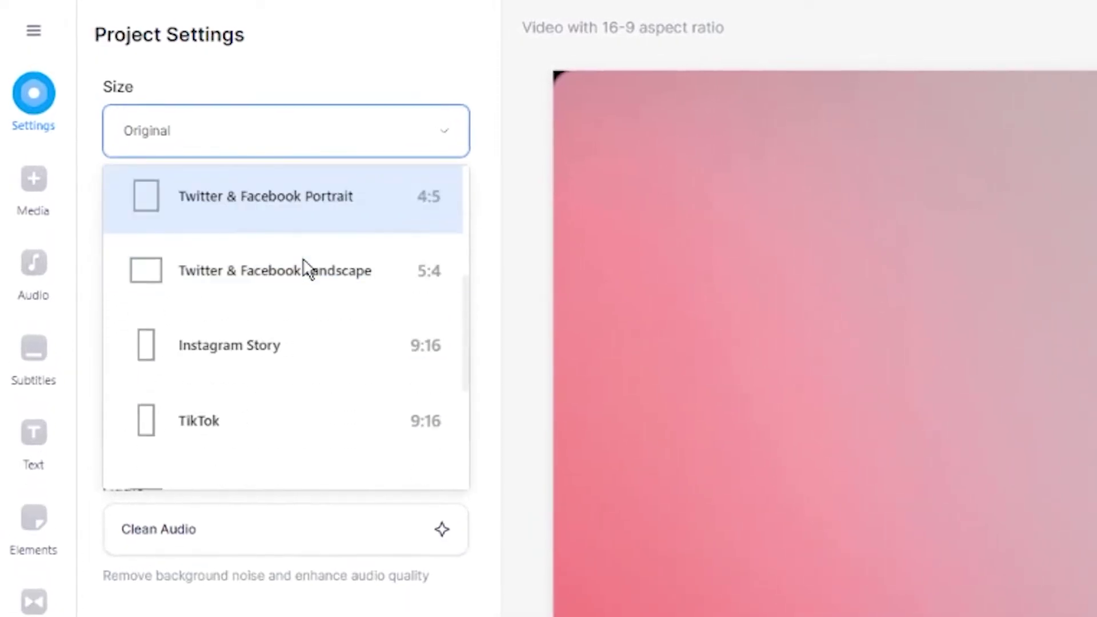
scroll(305, 268, "down", 3)
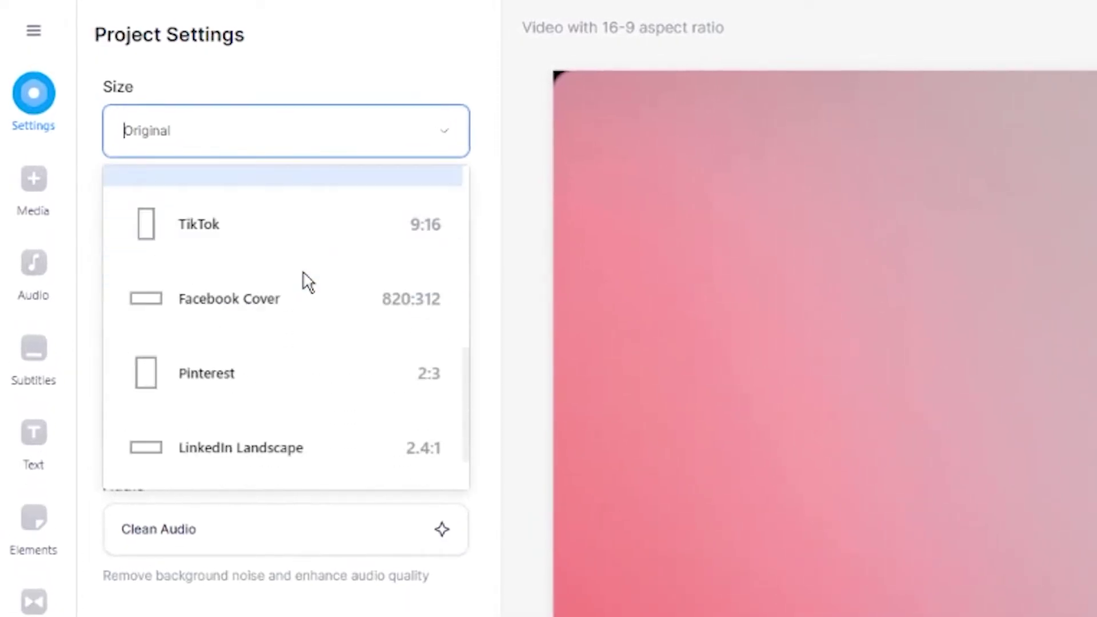
scroll(309, 291, "up", 5)
scroll(307, 291, "down", 3)
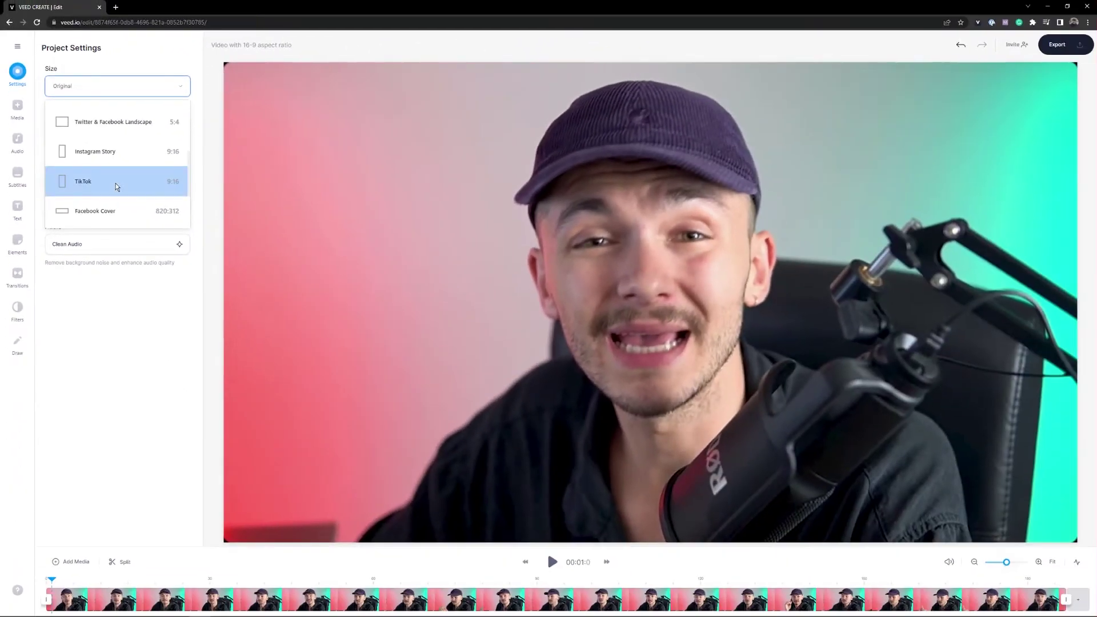
left_click(117, 183)
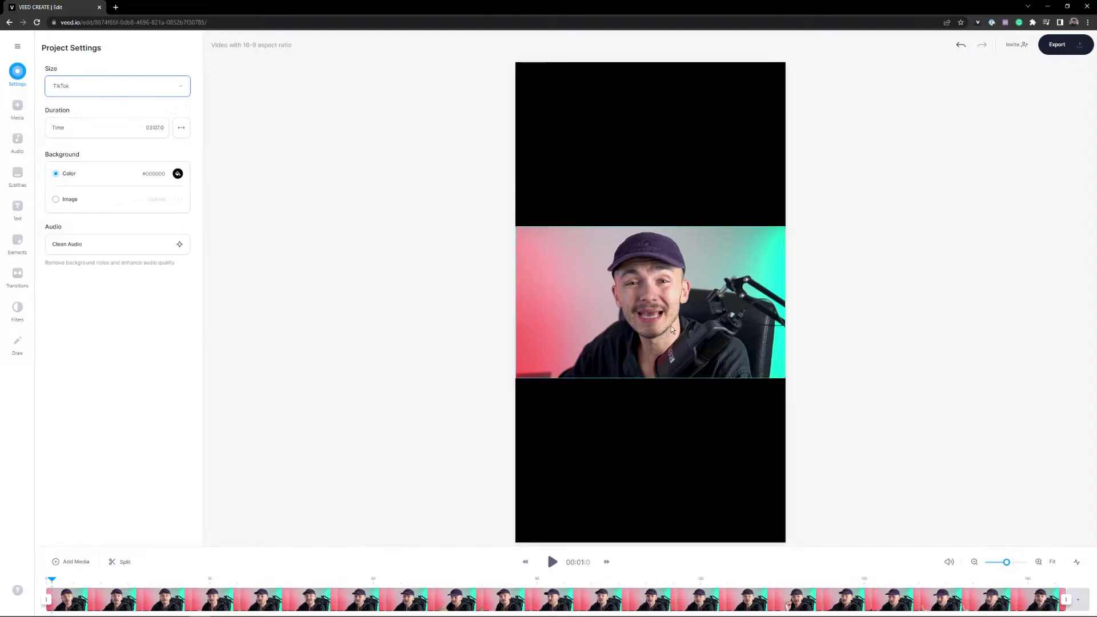
Drag the video's top and bottom edges to the frame edges, removing the black bars.
left_click(645, 298)
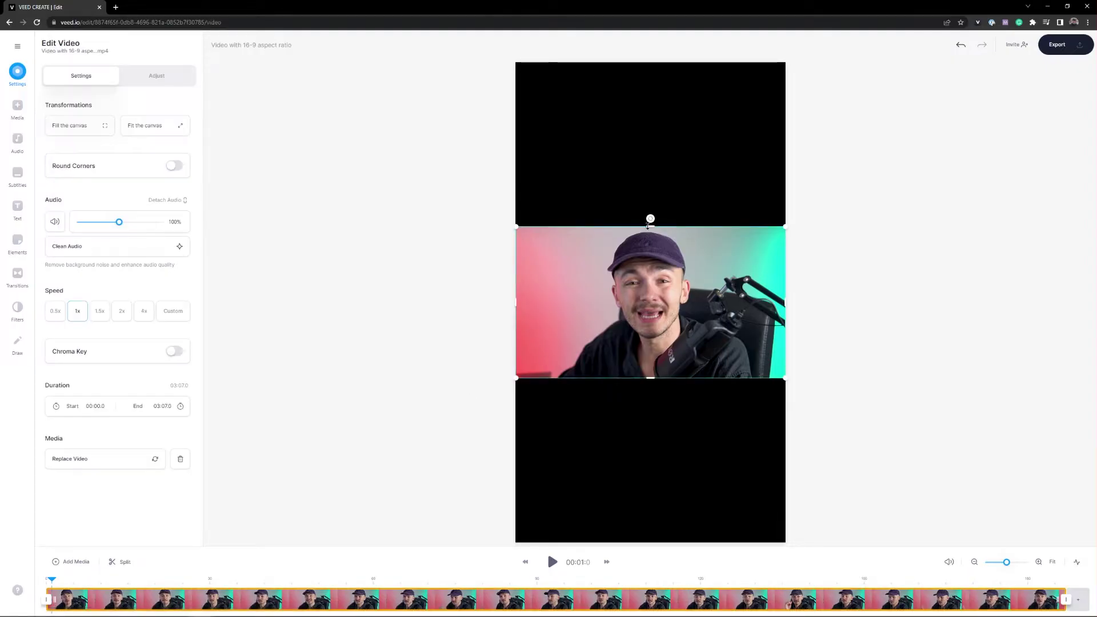
left_click_drag(649, 227, 647, 61)
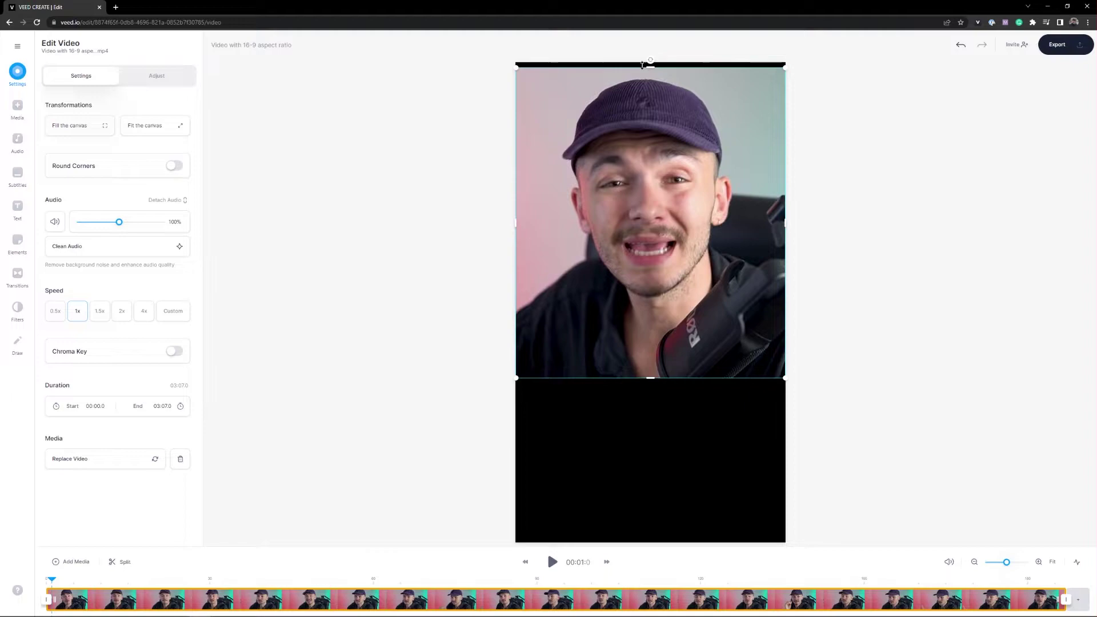
left_click_drag(651, 378, 658, 543)
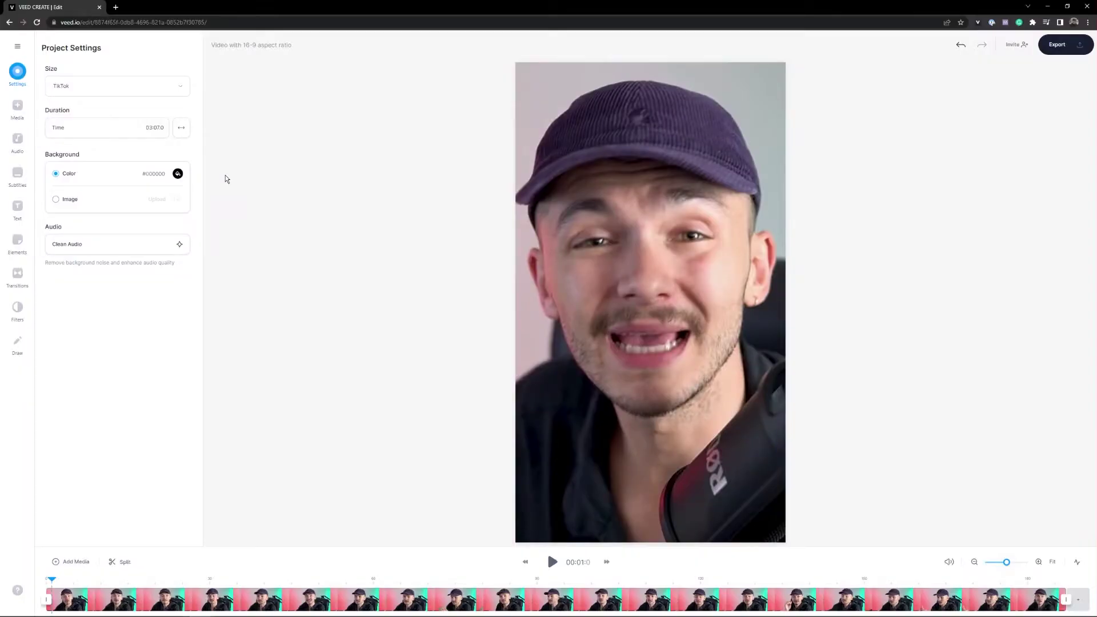
Change the canvas size preset to Square 1:1.
left_click(128, 87)
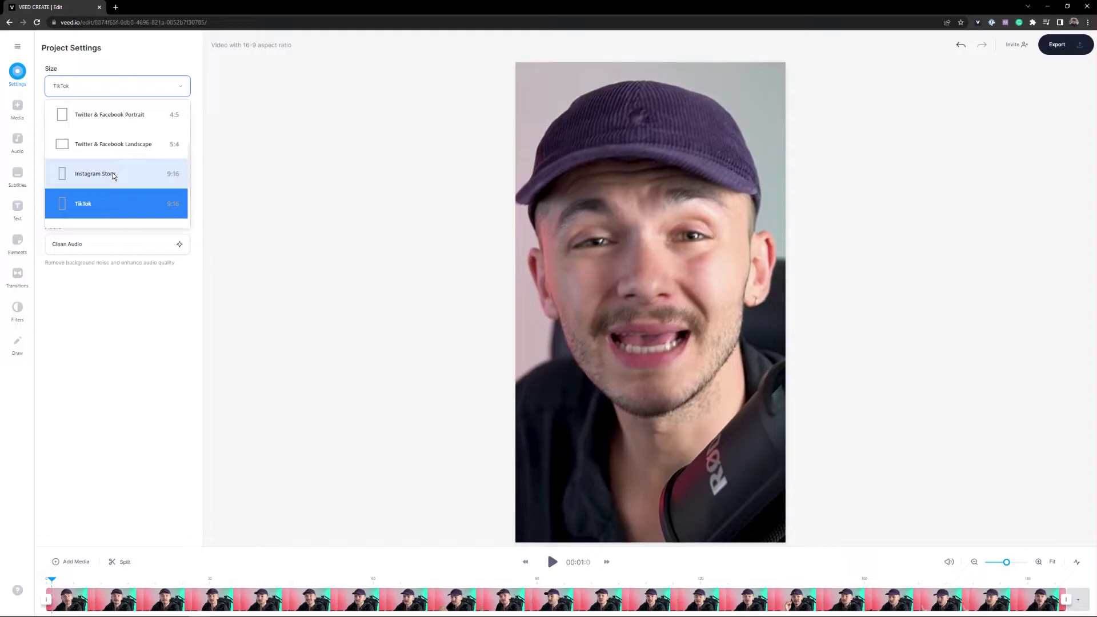
scroll(114, 175, "up", 5)
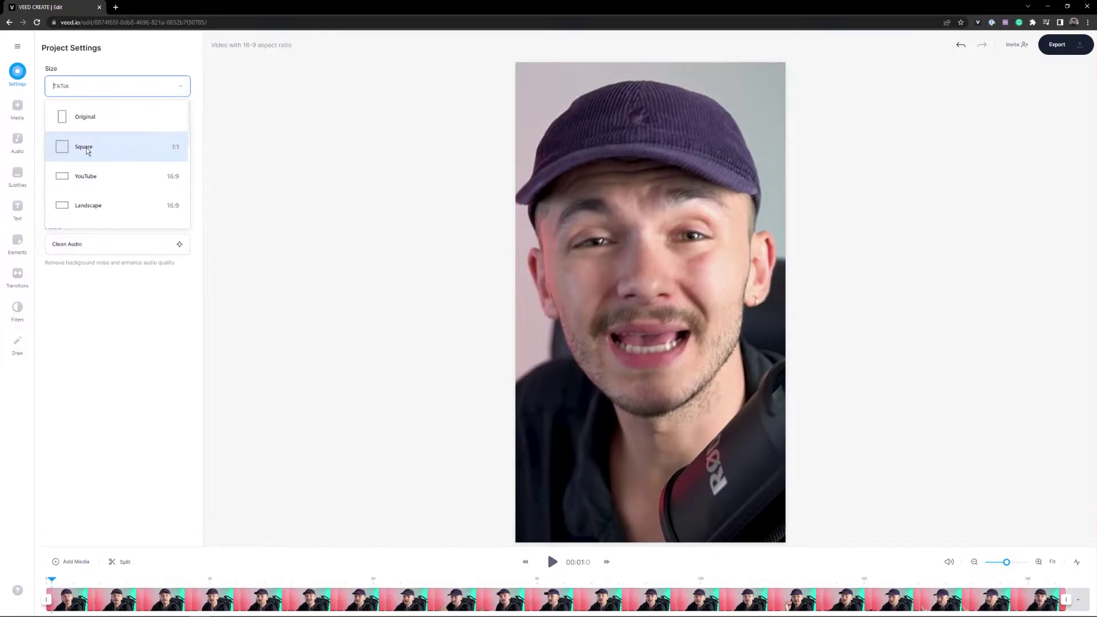
left_click(97, 149)
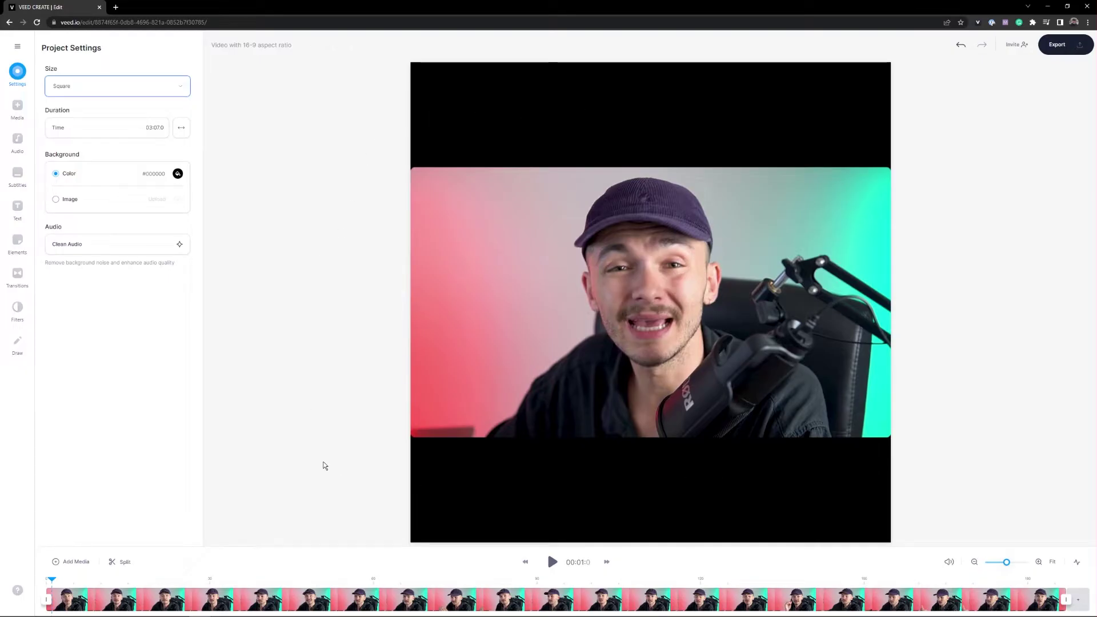
left_click(27, 208)
Add a 'TIPS FOR TWITTER' headline, move it into the top black band and enlarge it.
left_click(132, 79)
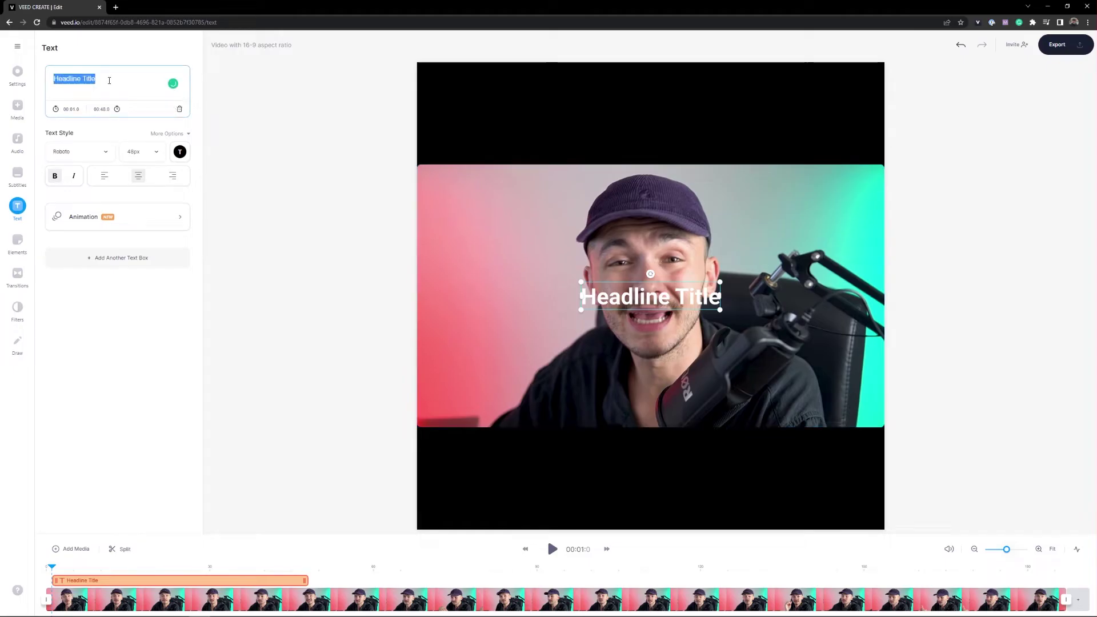
type("TIPS FO")
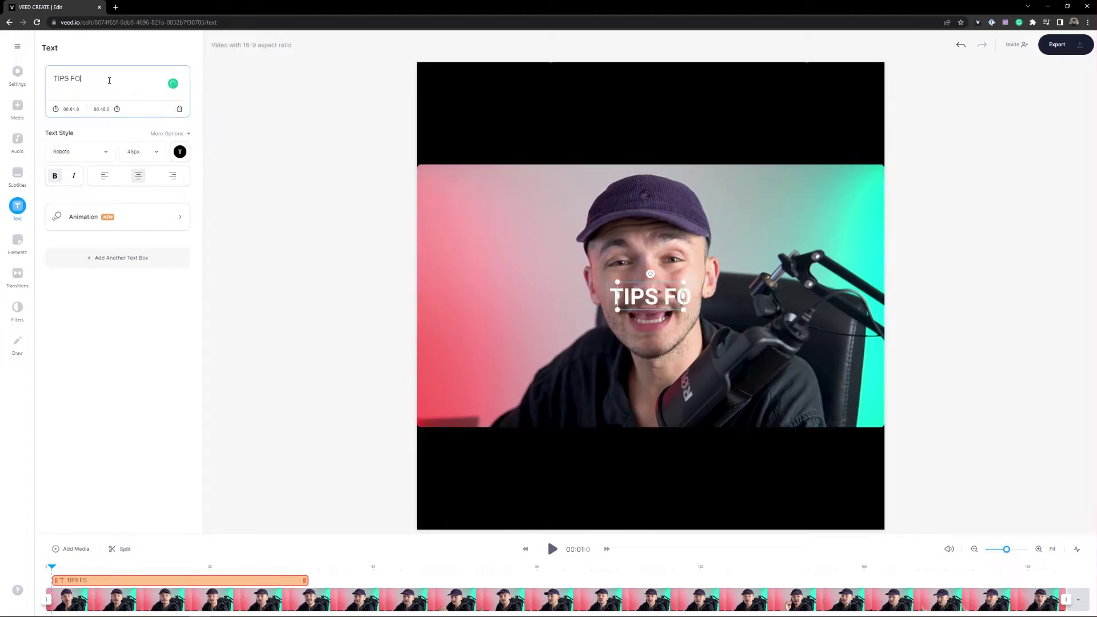
type("R TWITTER")
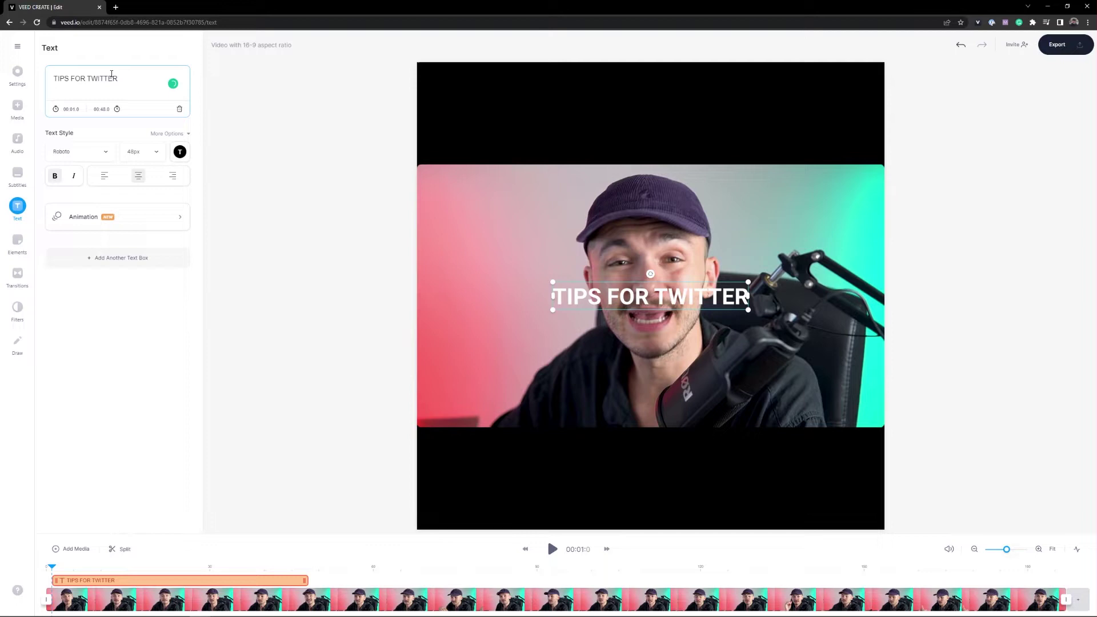
left_click(520, 343)
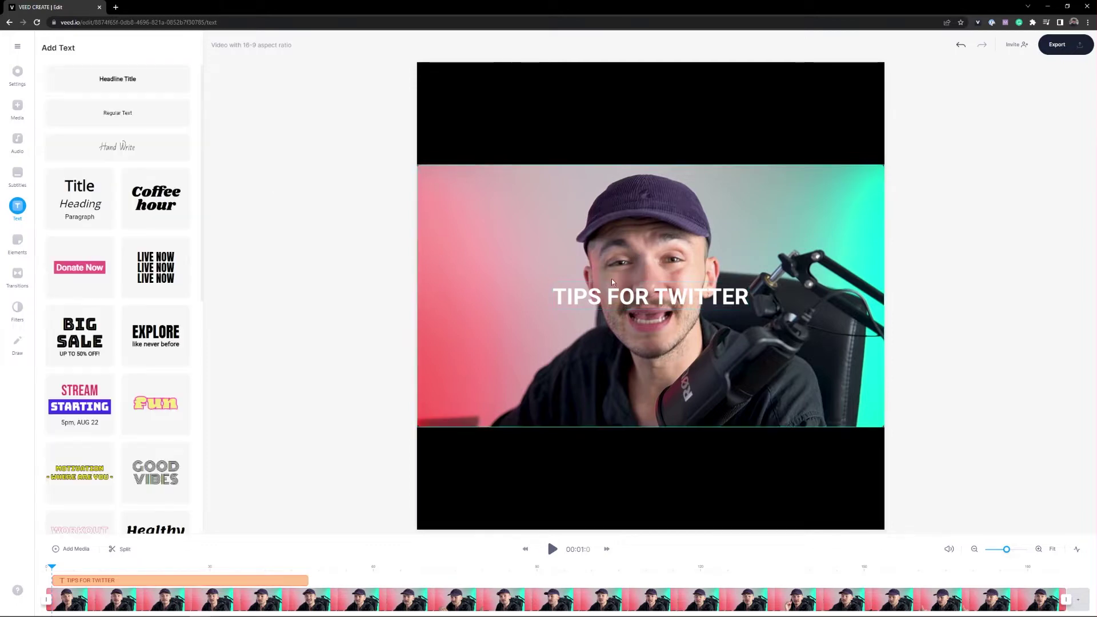
left_click(623, 289)
left_click_drag(623, 289, 497, 77)
left_click_drag(622, 97, 875, 136)
Extend the video's top edge upward to meet the title.
left_click(641, 237)
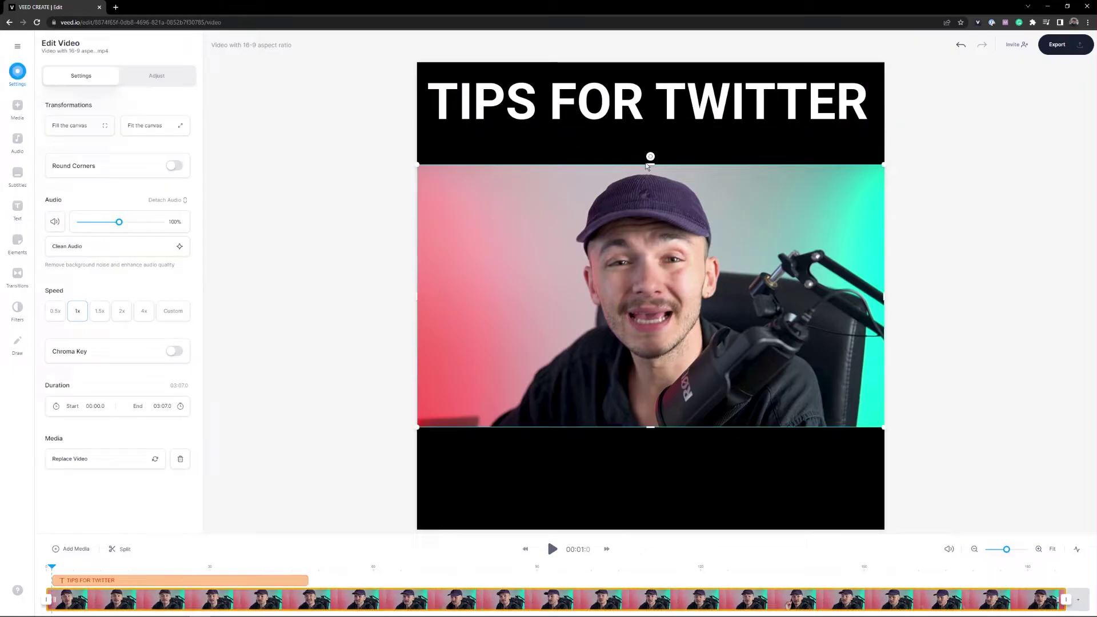
left_click_drag(648, 166, 652, 135)
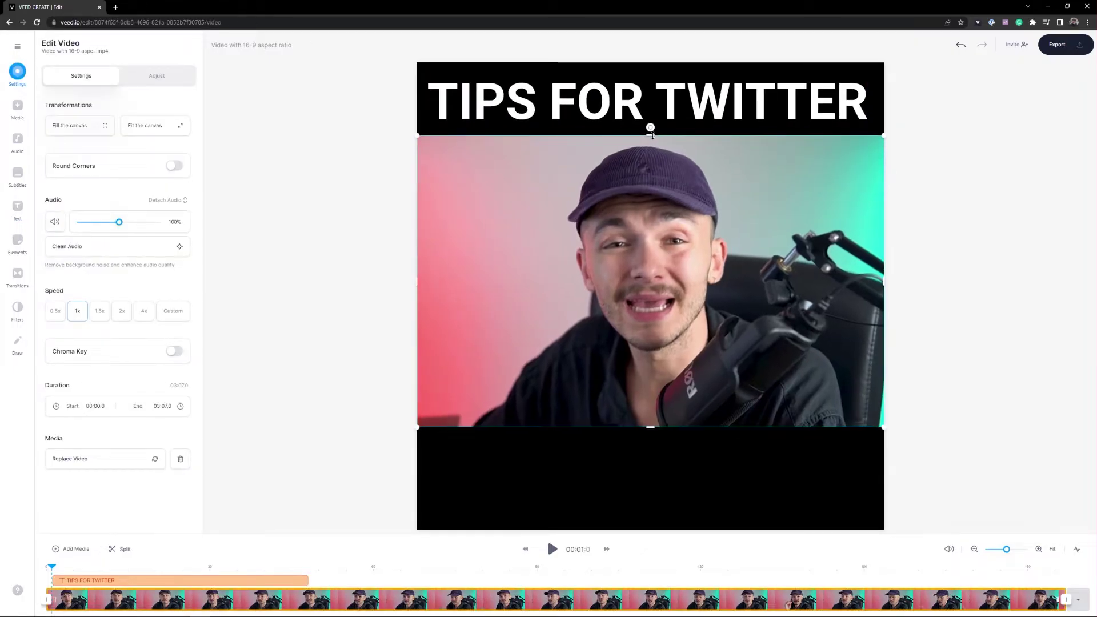
left_click(470, 485)
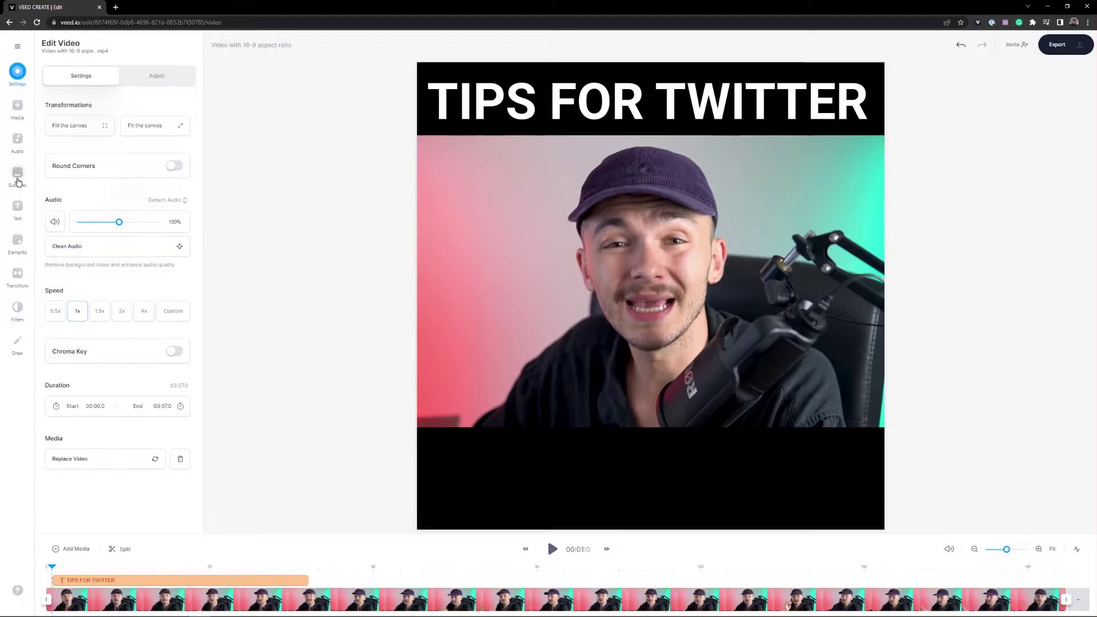
Set the project background colour to pink #FF006A.
left_click(22, 84)
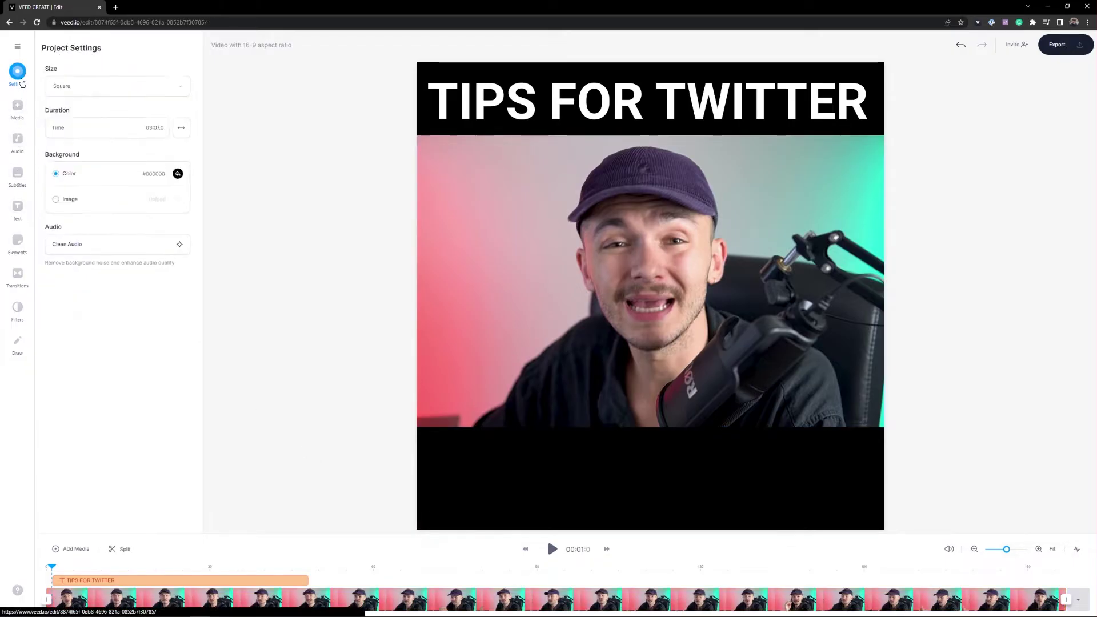
left_click(178, 173)
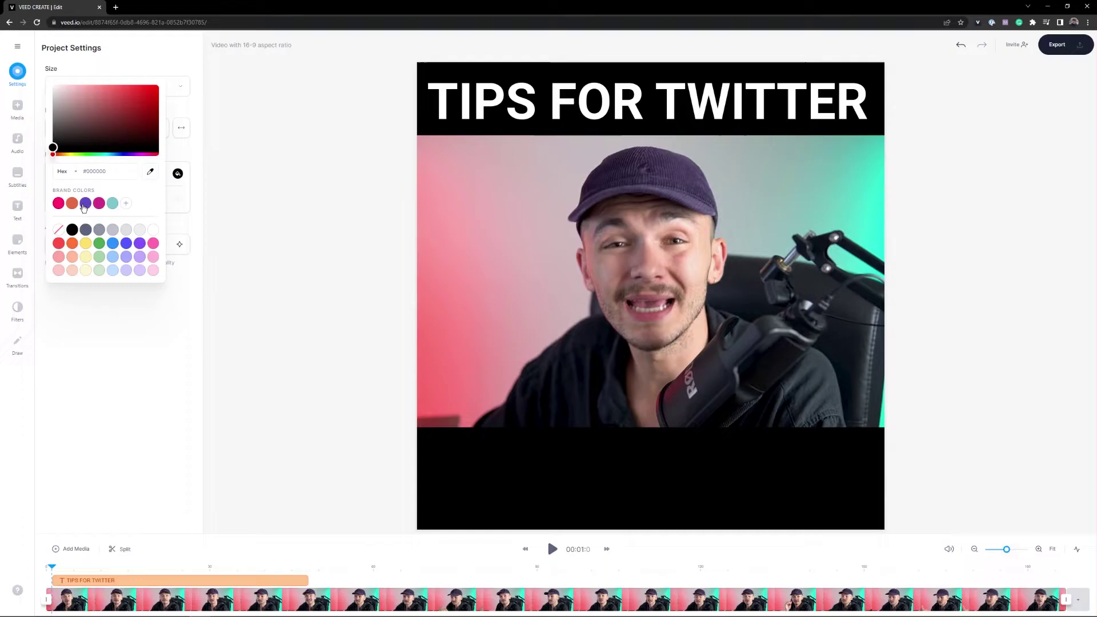
left_click(59, 203)
left_click(305, 281)
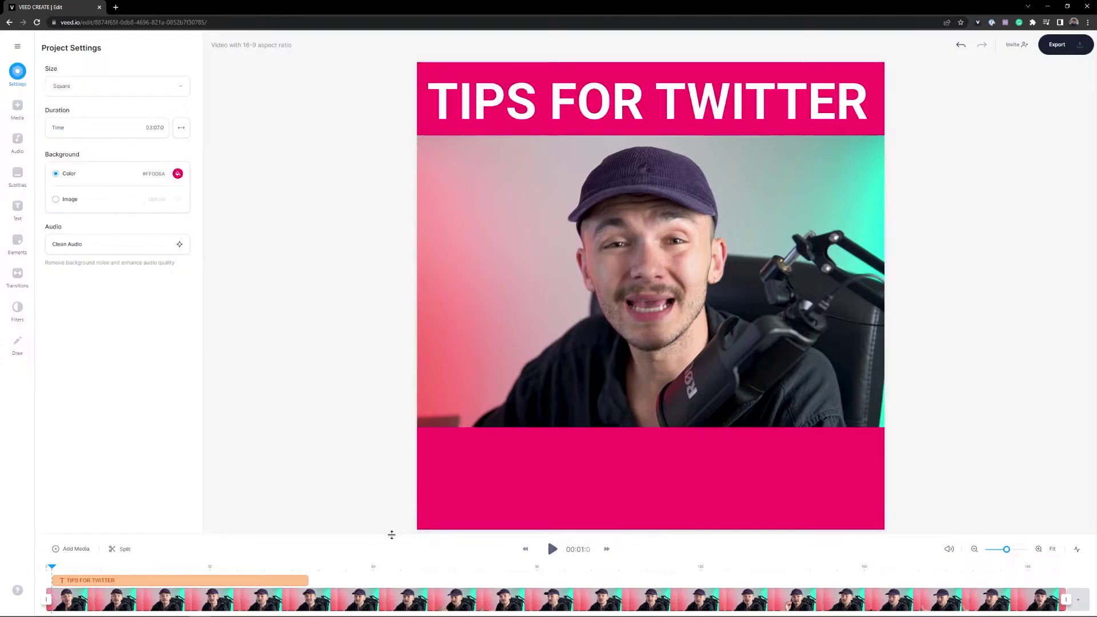
Stretch the TIPS FOR TWITTER title clip on the timeline across the whole video.
left_click_drag(391, 532, 379, 510)
left_click_drag(186, 543, 122, 546)
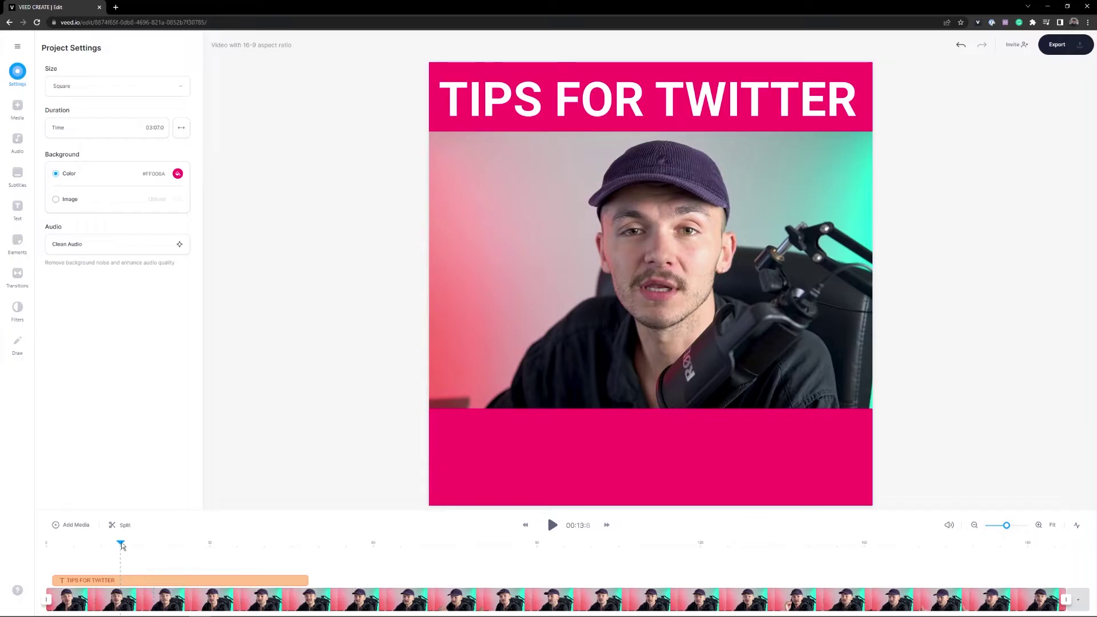
left_click(94, 580)
left_click_drag(209, 545, 240, 547)
left_click_drag(49, 581, 47, 580)
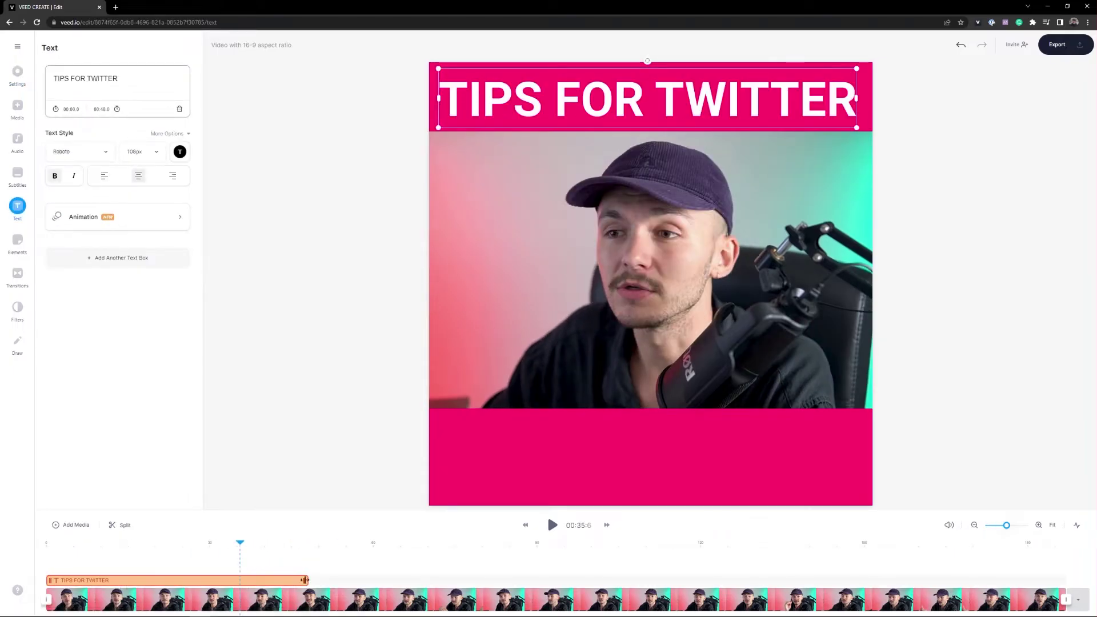
left_click_drag(304, 580, 1071, 574)
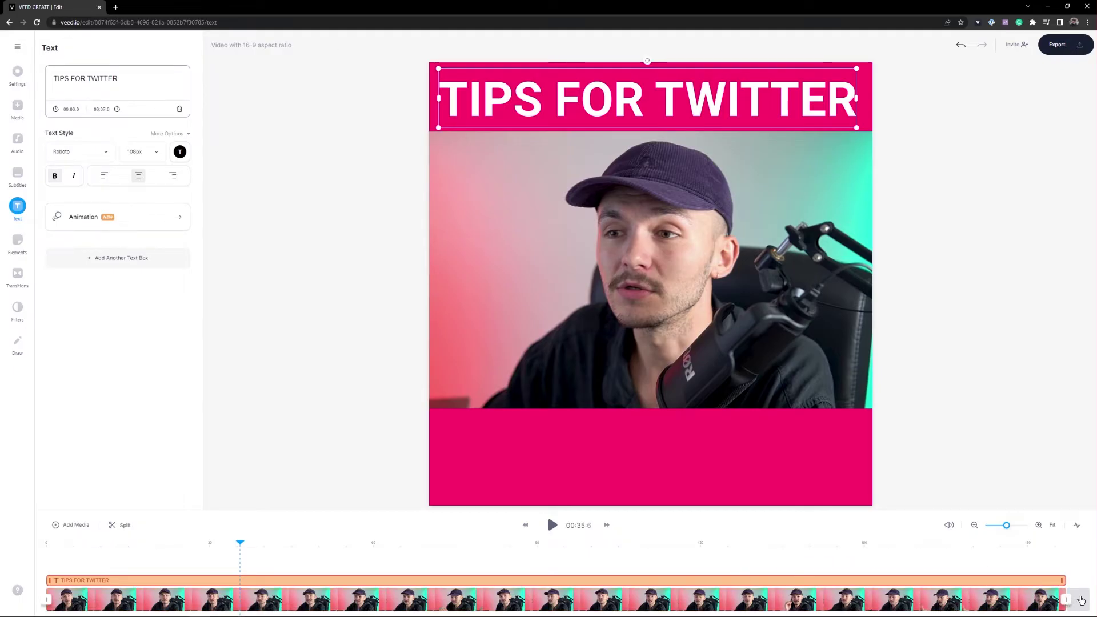
left_click(512, 451)
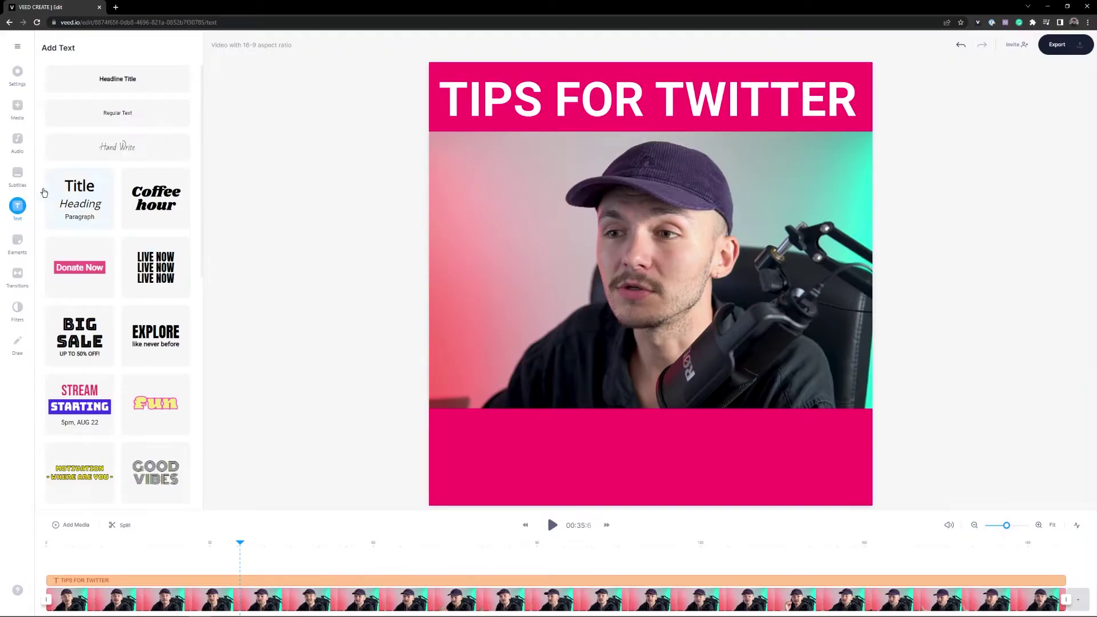
Generate English subtitles with Auto Subtitle.
left_click(5, 185)
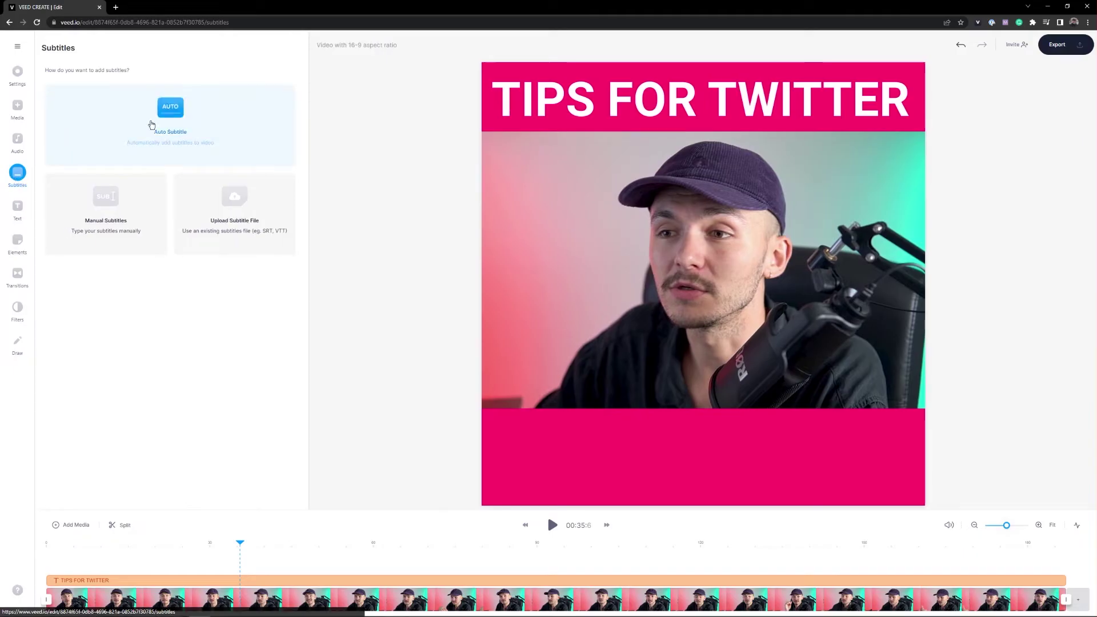
left_click(151, 124)
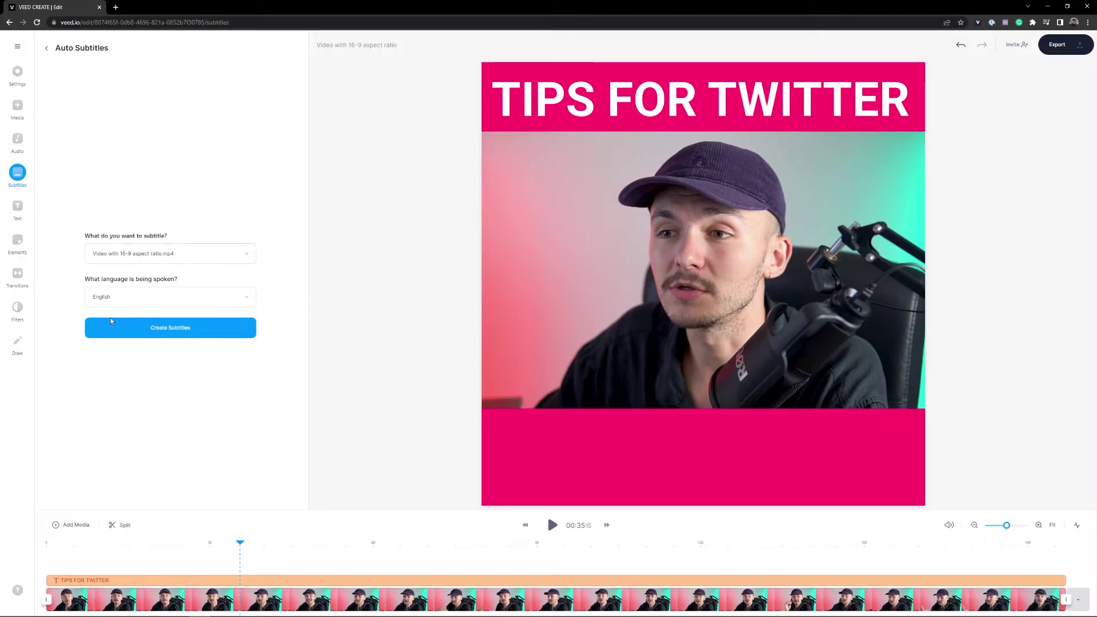
left_click(174, 331)
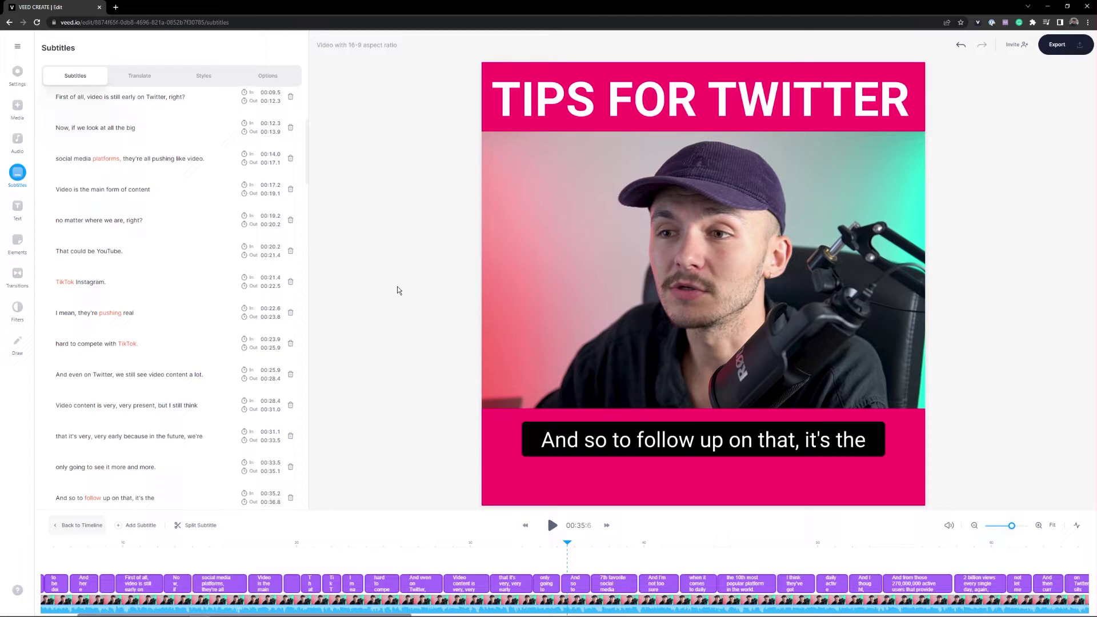
Give the subtitles a Drop Shadow effect and enlarge the caption text.
left_click(571, 440)
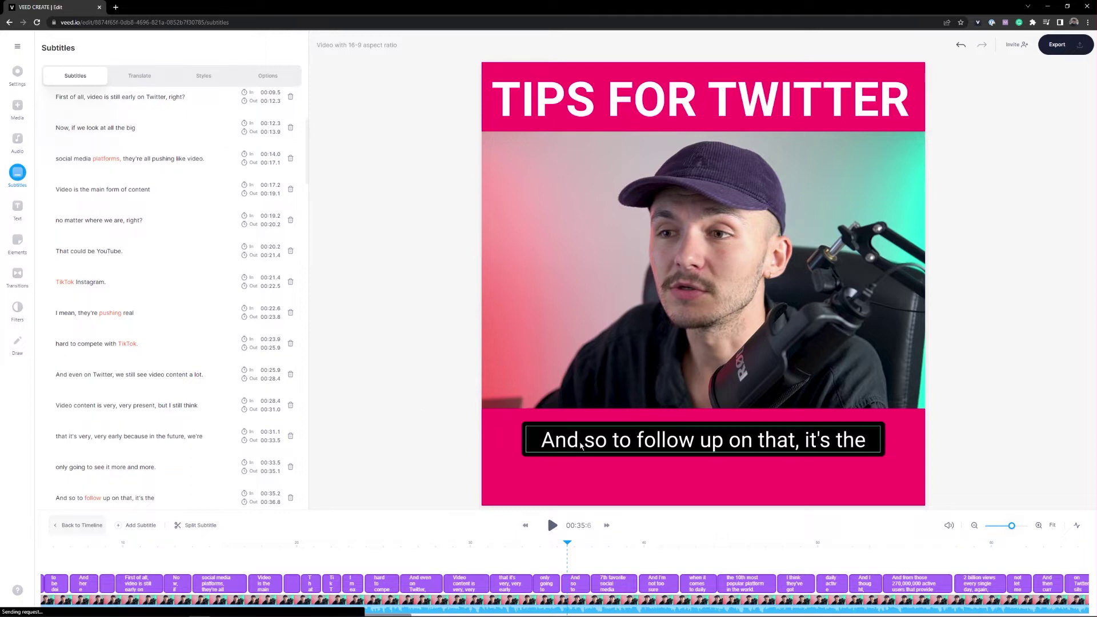
left_click(203, 76)
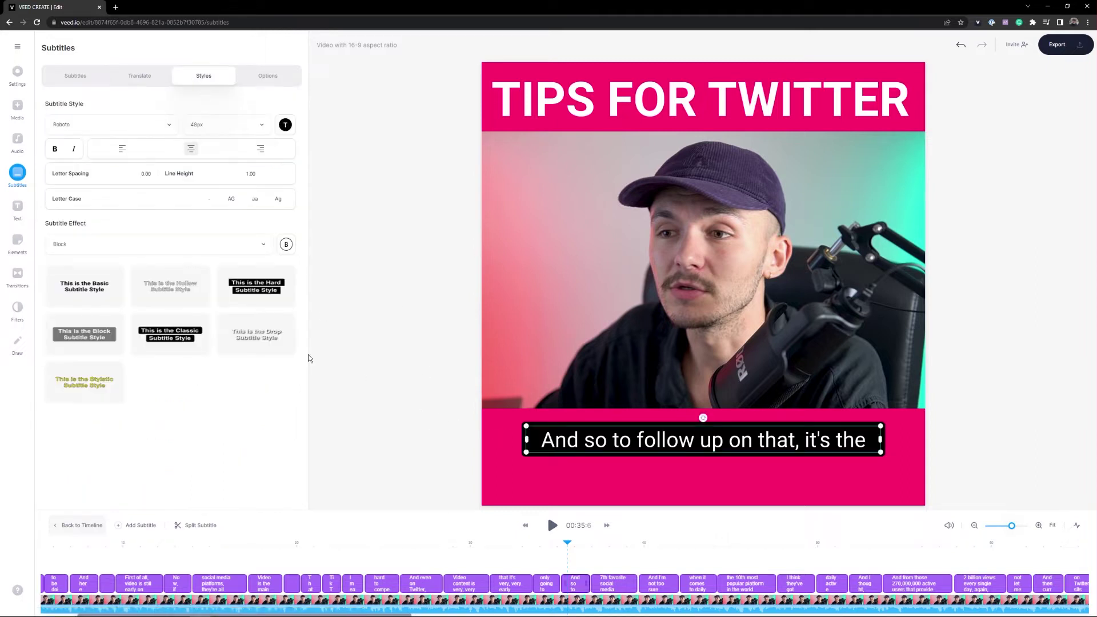
left_click(255, 338)
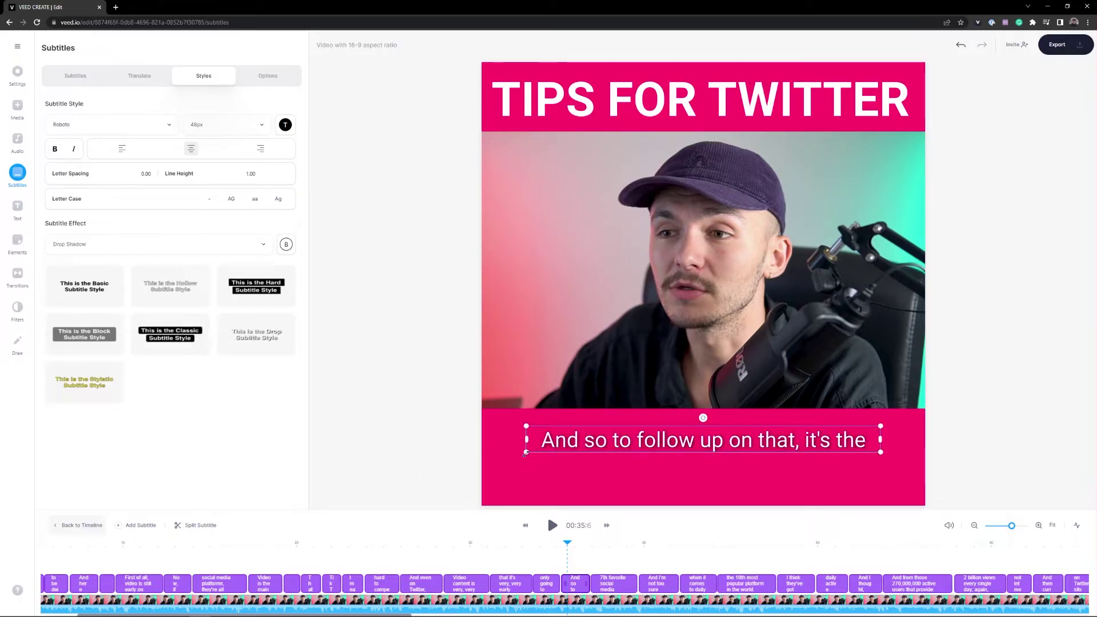
left_click_drag(527, 443, 513, 489)
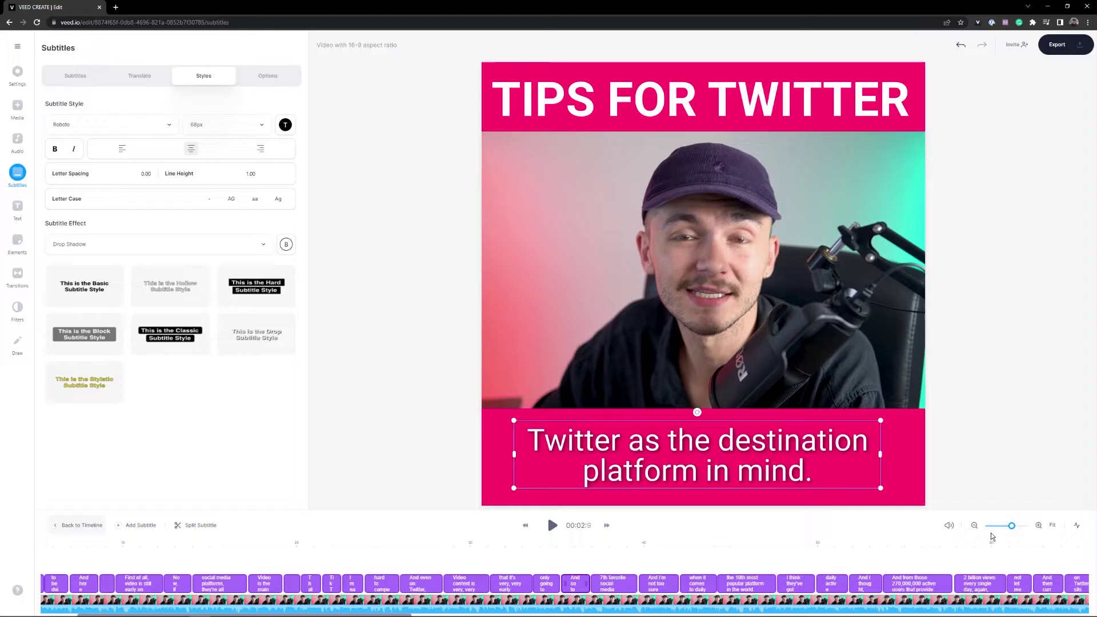
Zoom the timeline out and play the video from the start to check the captions.
left_click(974, 525)
left_click(974, 525)
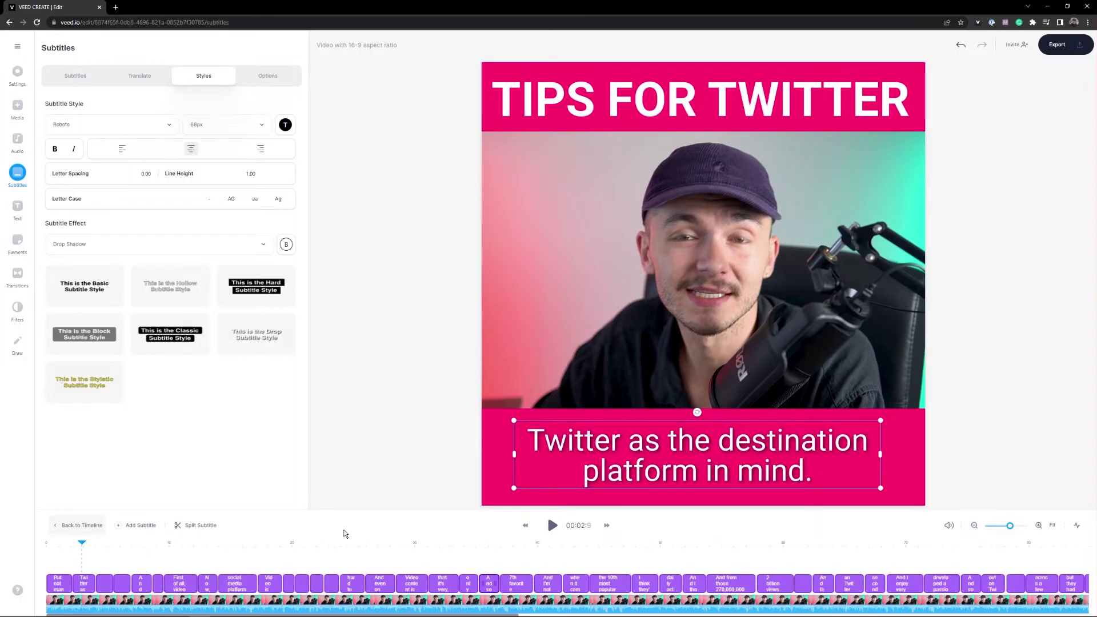
left_click(28, 548)
left_click(551, 525)
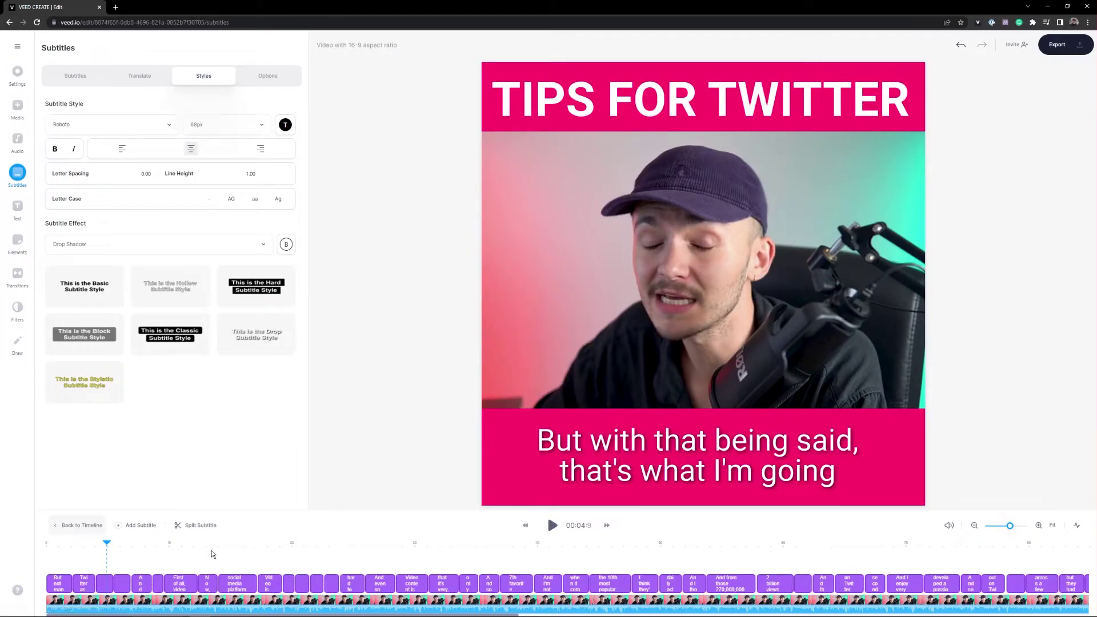
left_click(13, 246)
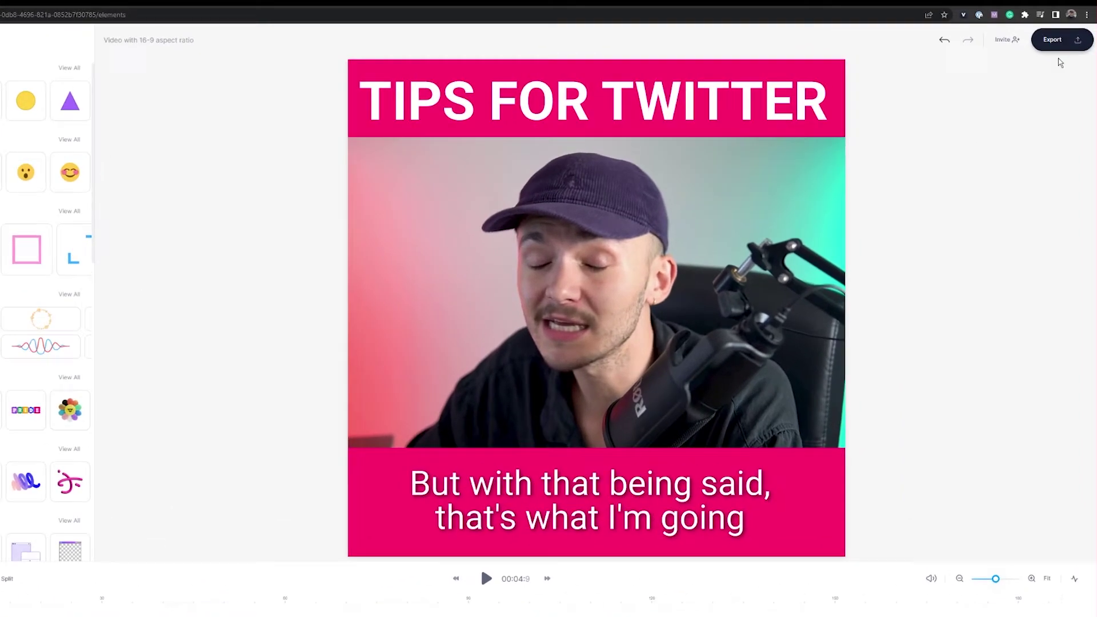
Export the square video using the Twitter export preset.
left_click(1057, 40)
left_click(1056, 251)
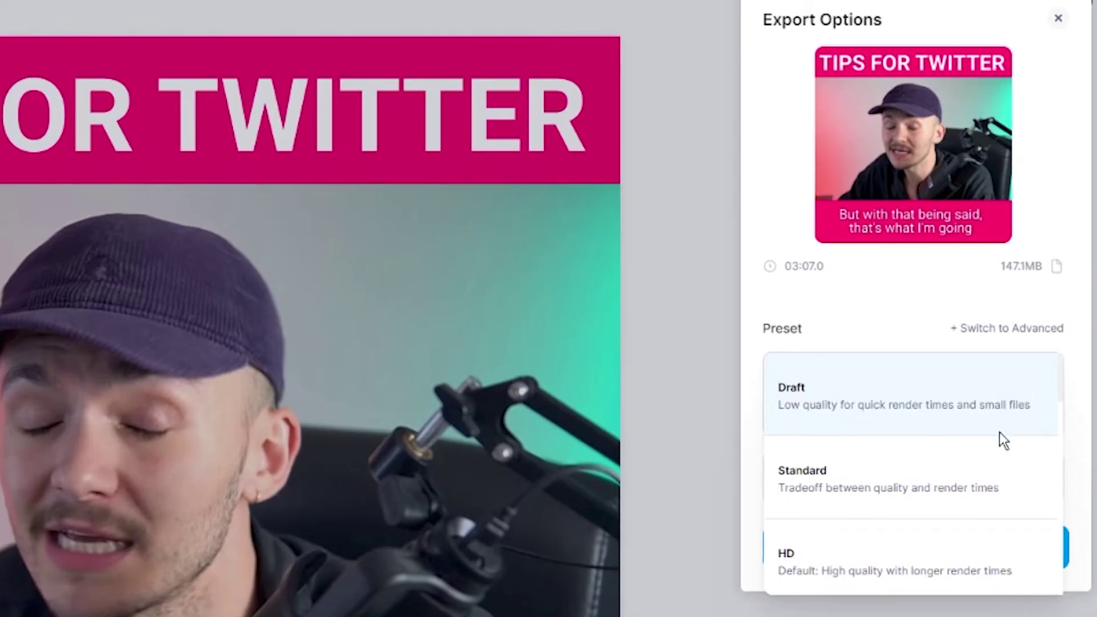
scroll(903, 470, "down", 5)
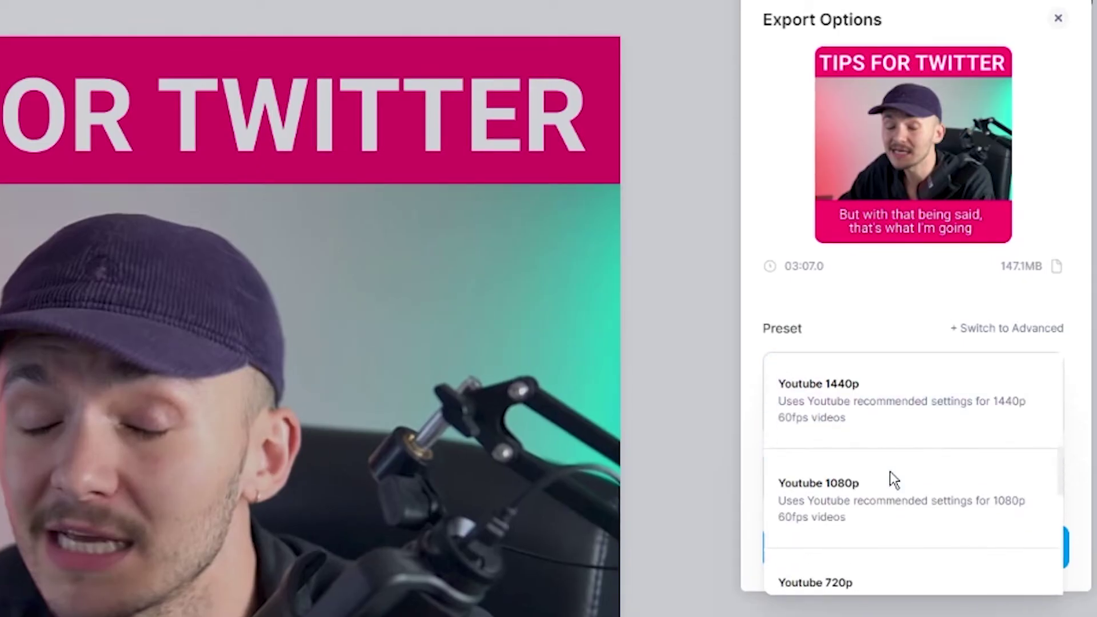
scroll(883, 485, "down", 5)
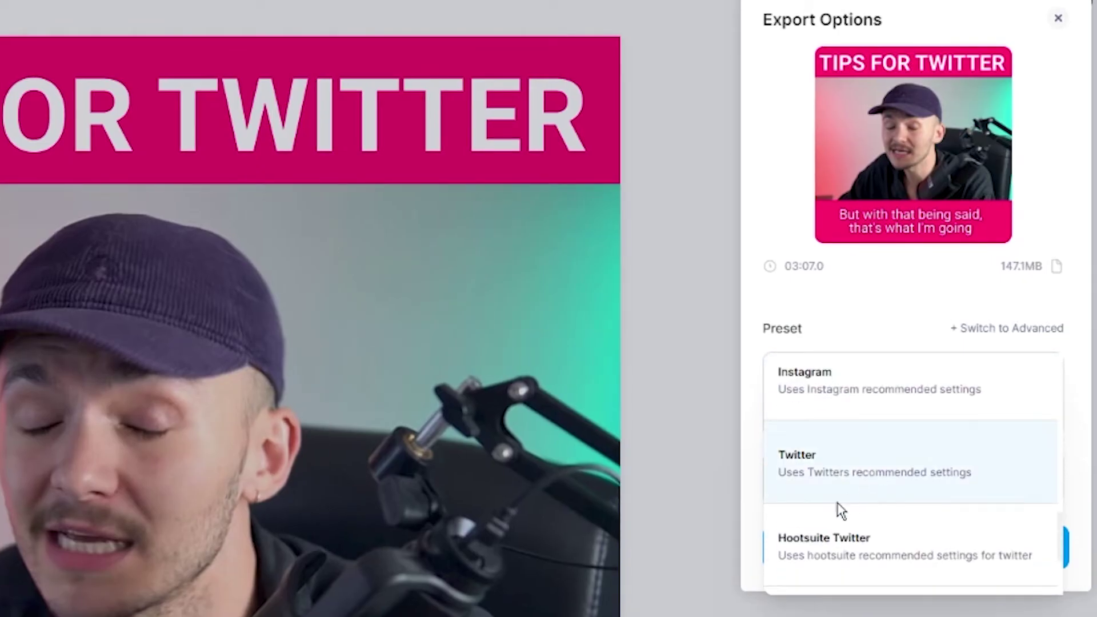
left_click(807, 490)
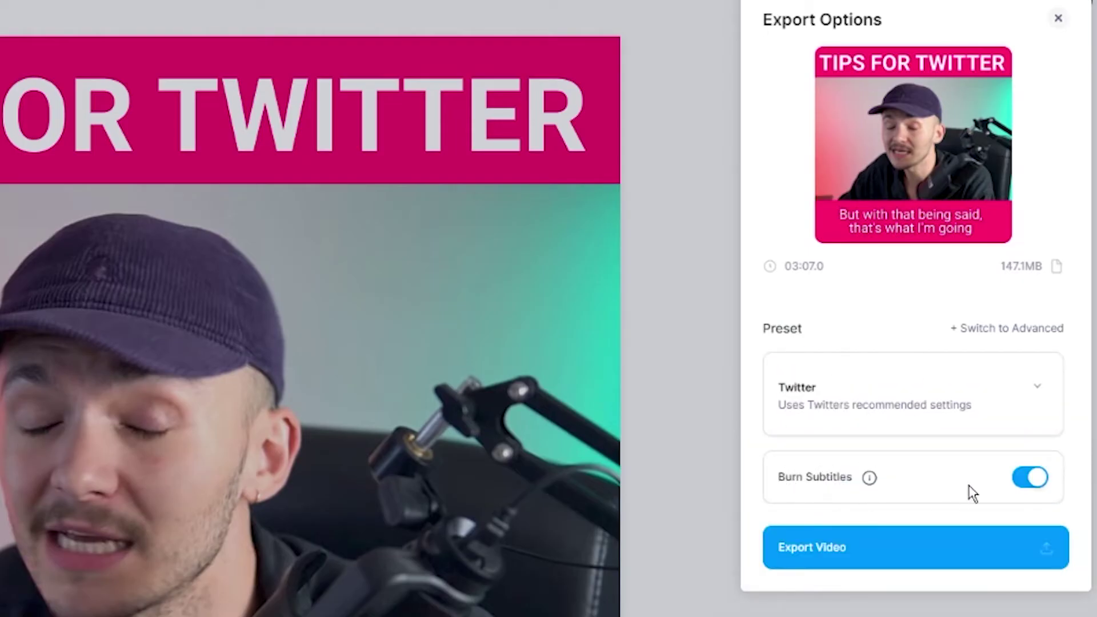
left_click(843, 544)
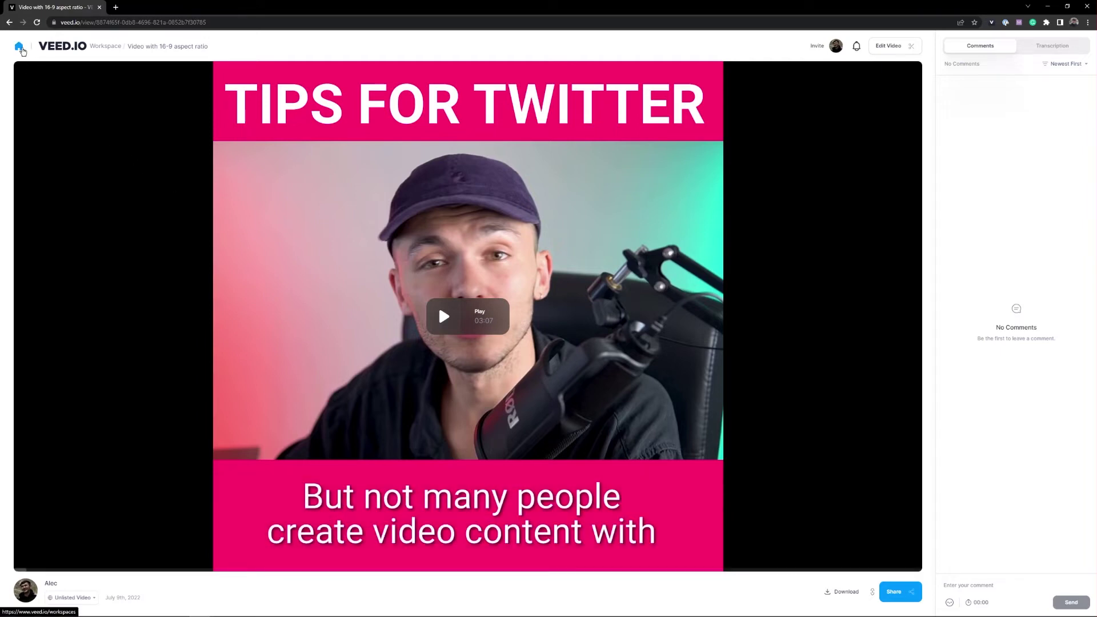
From the workspace home, rename the exported video to 'Twitter - Video with 16-9 aspect ratio'.
left_click(21, 48)
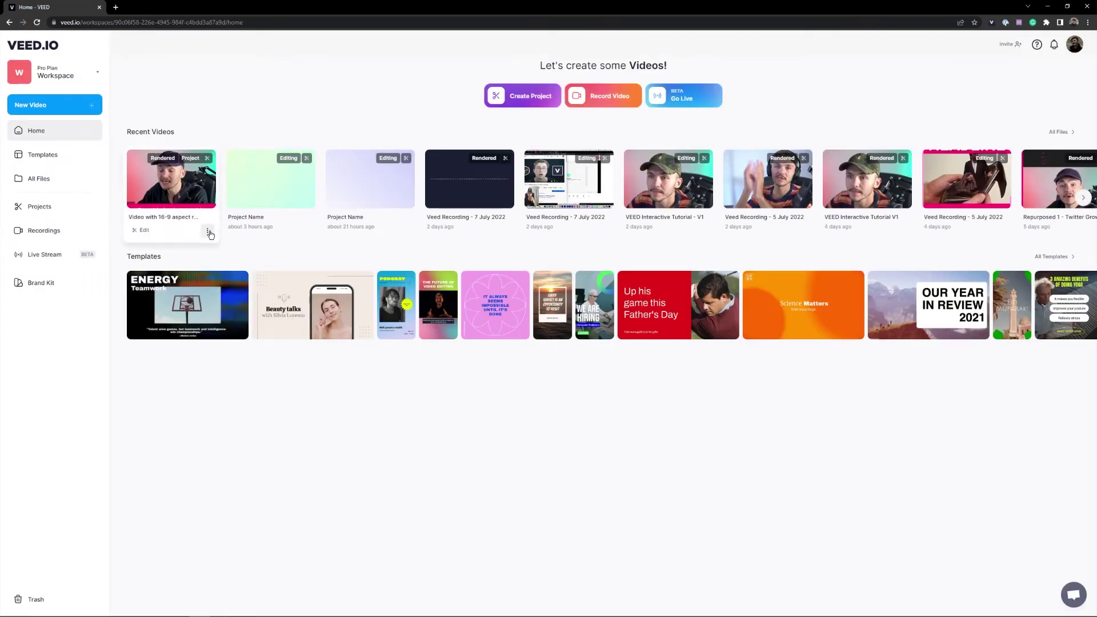
left_click(210, 232)
left_click(236, 254)
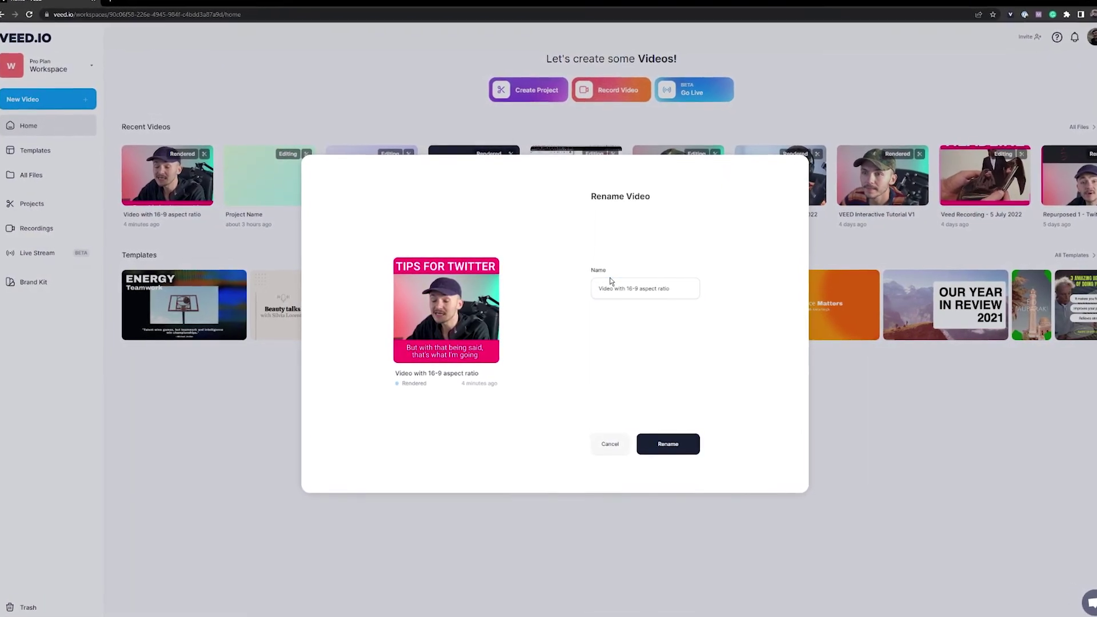
type("Twitter ")
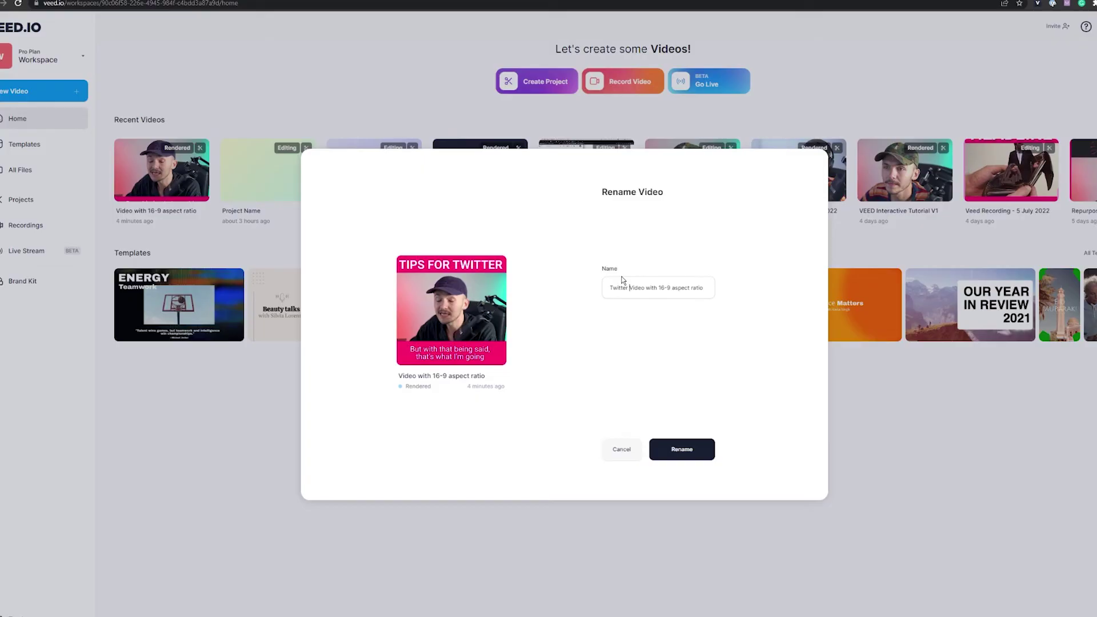
type("-")
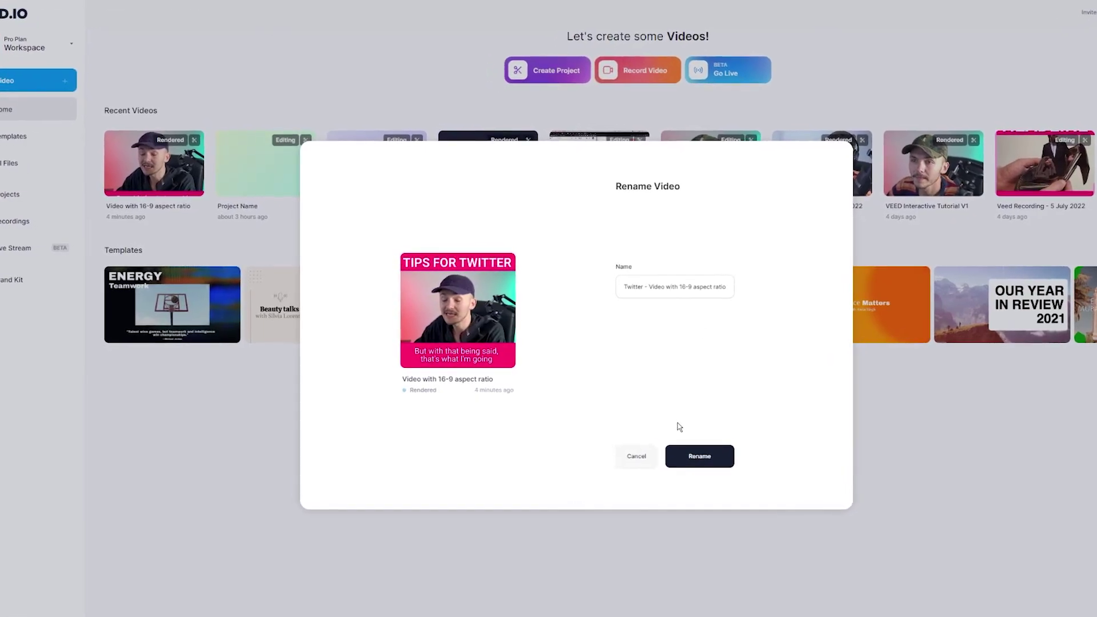
left_click(696, 454)
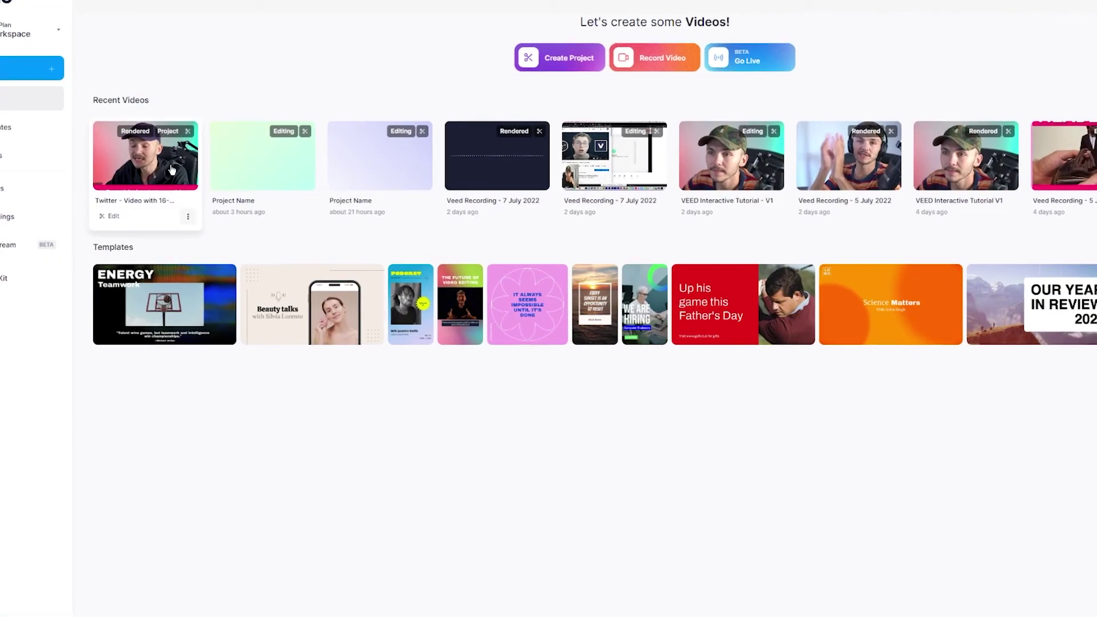
Duplicate the Twitter video project into the Home folder and open the copy.
left_click(188, 216)
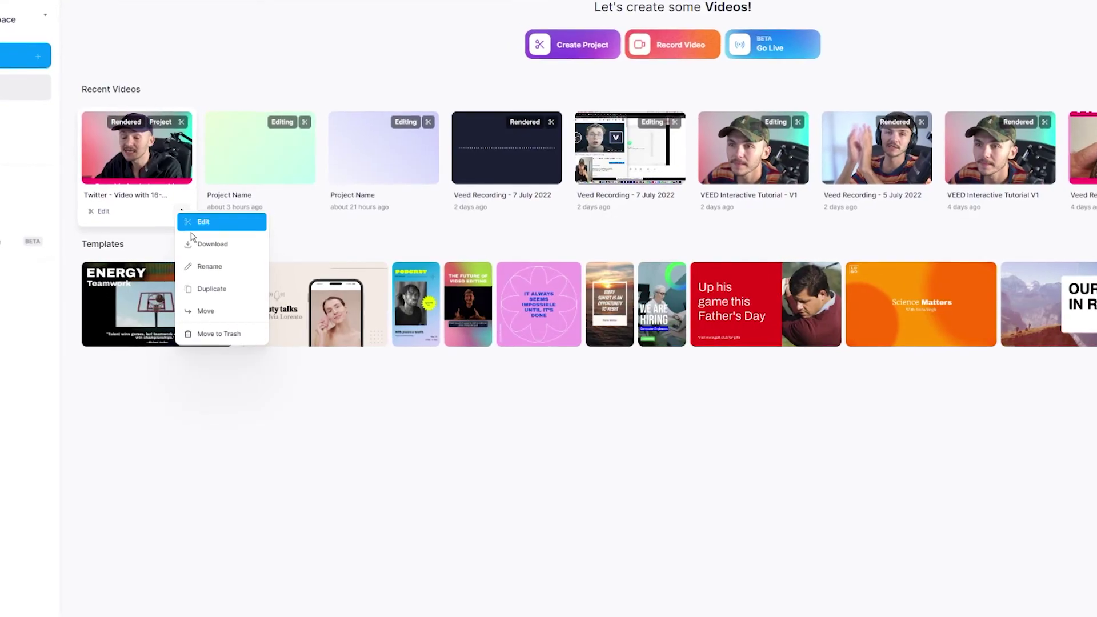
left_click(212, 288)
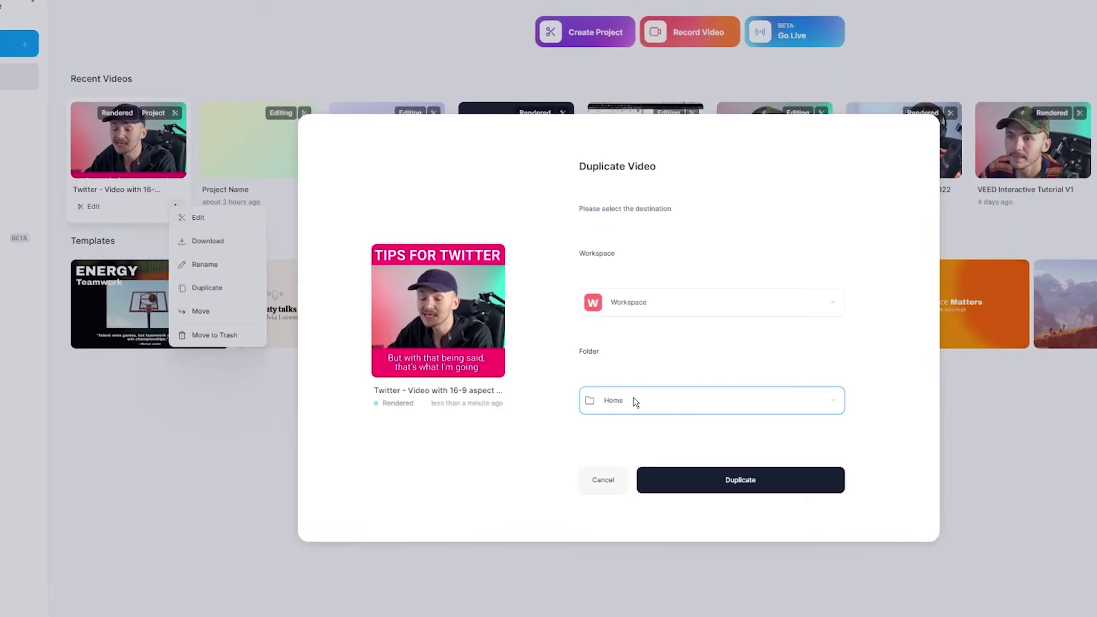
left_click(742, 489)
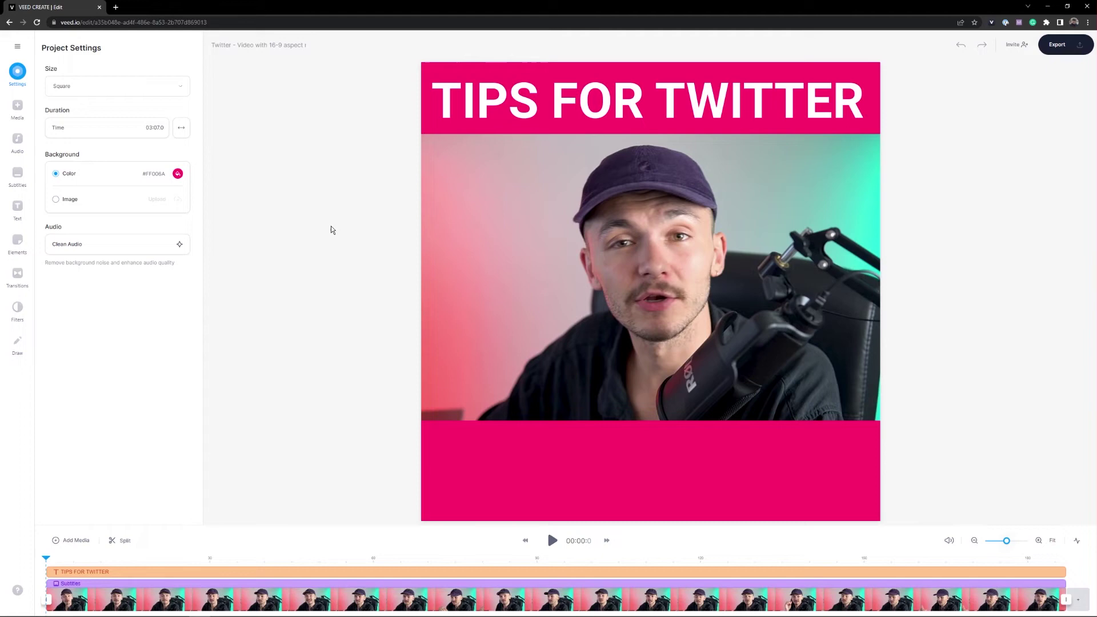
Rename the copied project's title, replacing 'Twitter' with 'TikTok'.
left_click(228, 46)
left_click(232, 49)
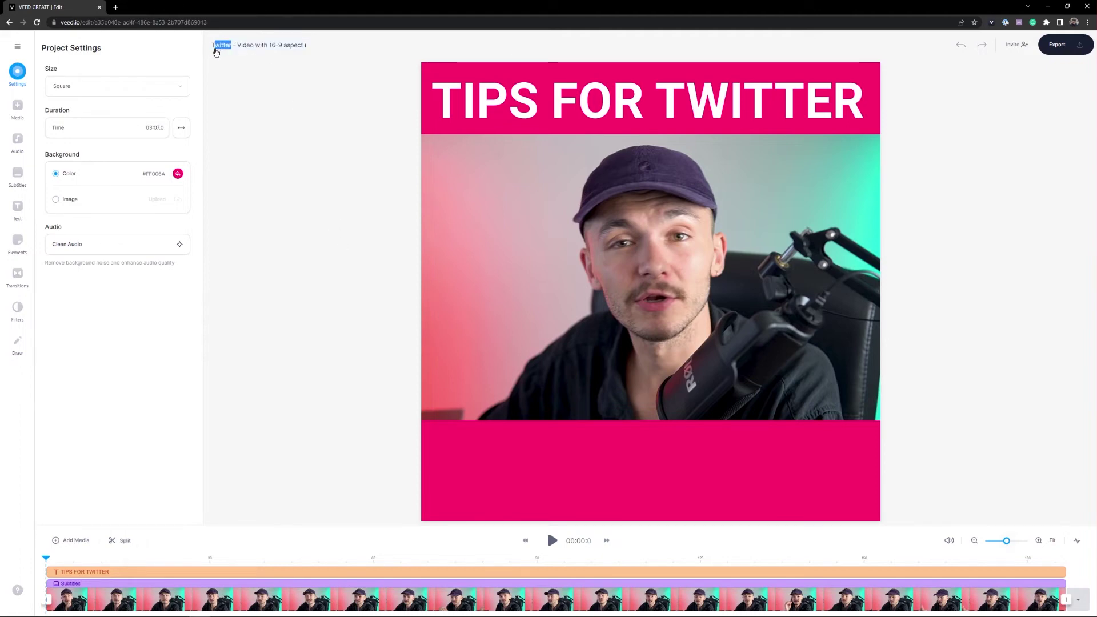
type("TikTok")
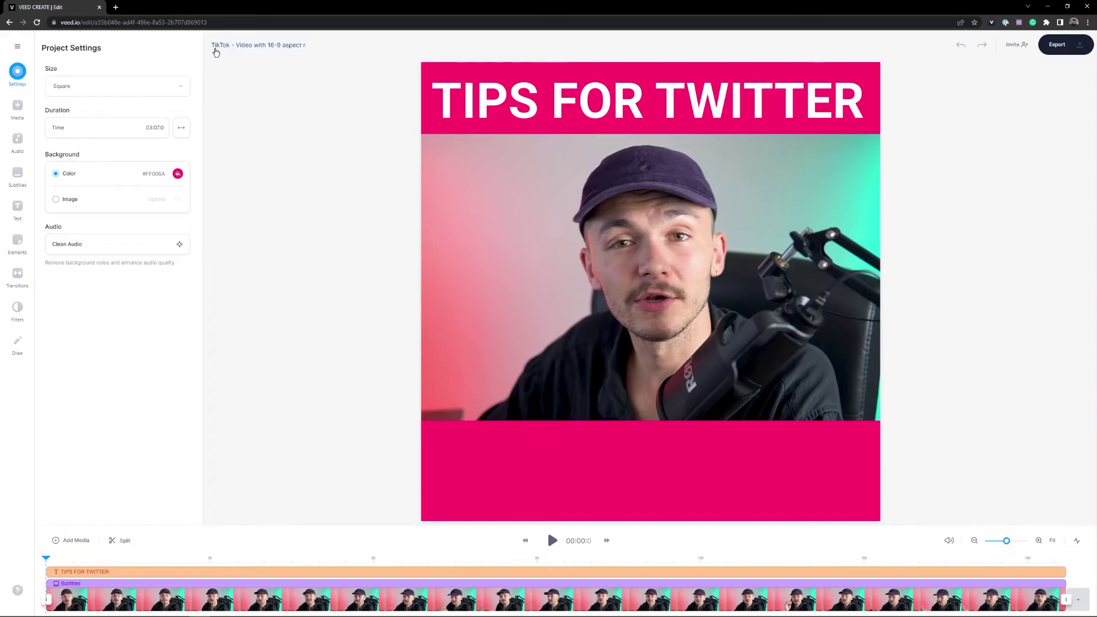
Set the canvas size to TikTok 9:16 and move playback to around 00:23.
left_click(17, 78)
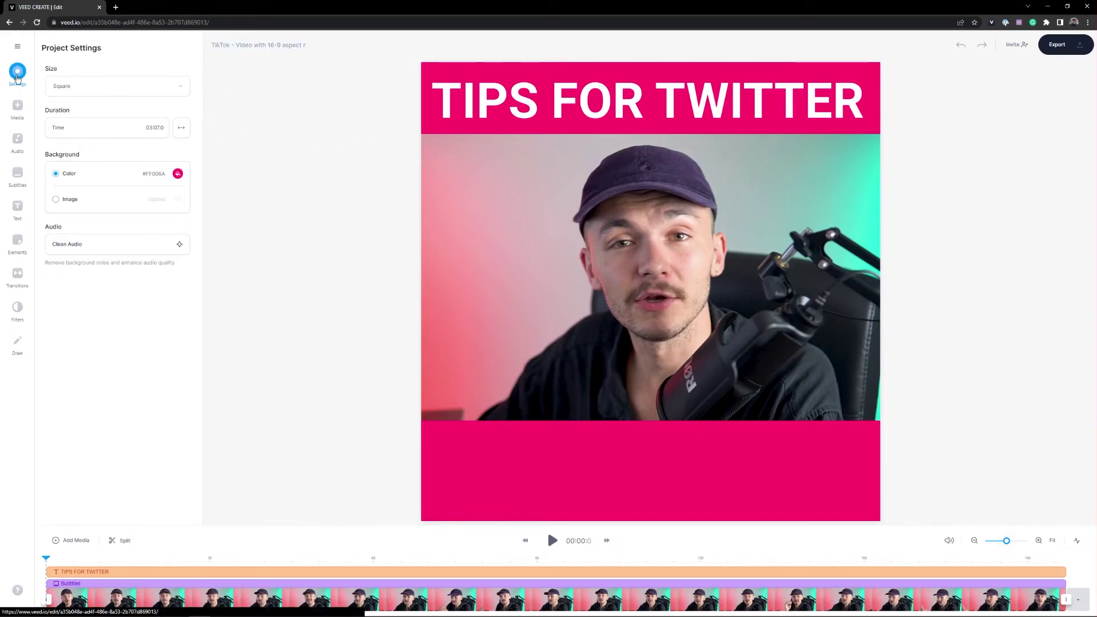
left_click(92, 90)
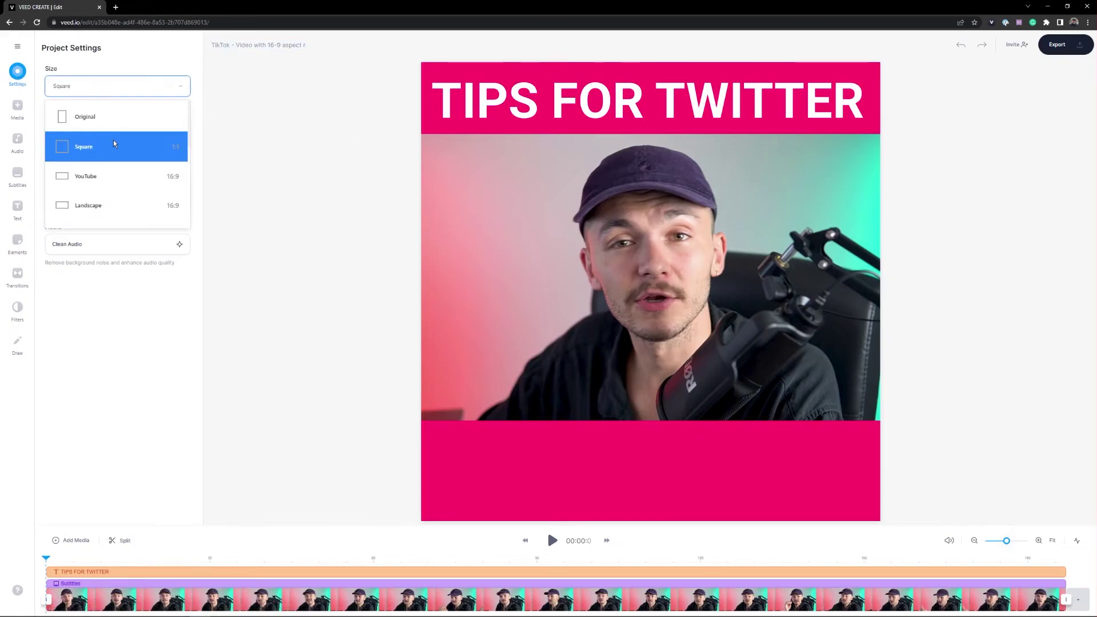
scroll(114, 144, "down", 5)
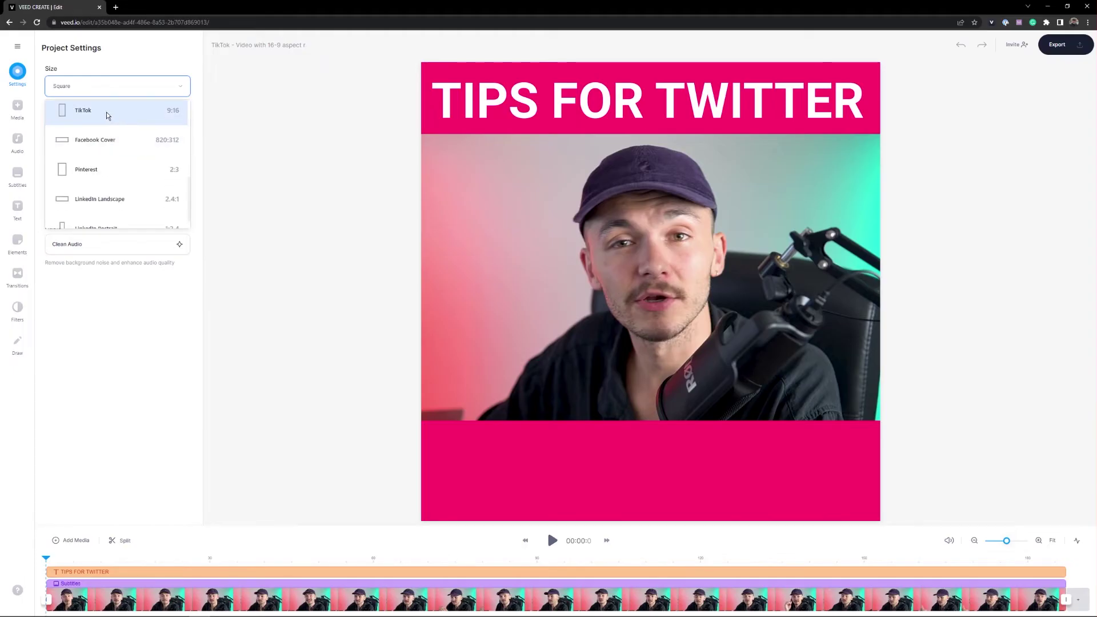
left_click(107, 115)
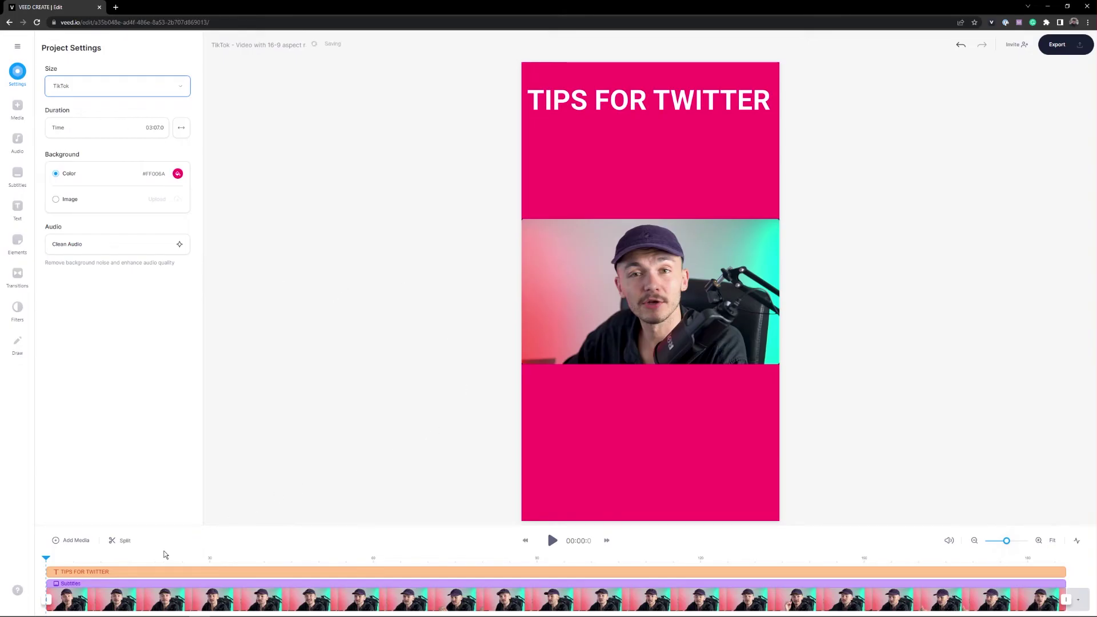
left_click(175, 558)
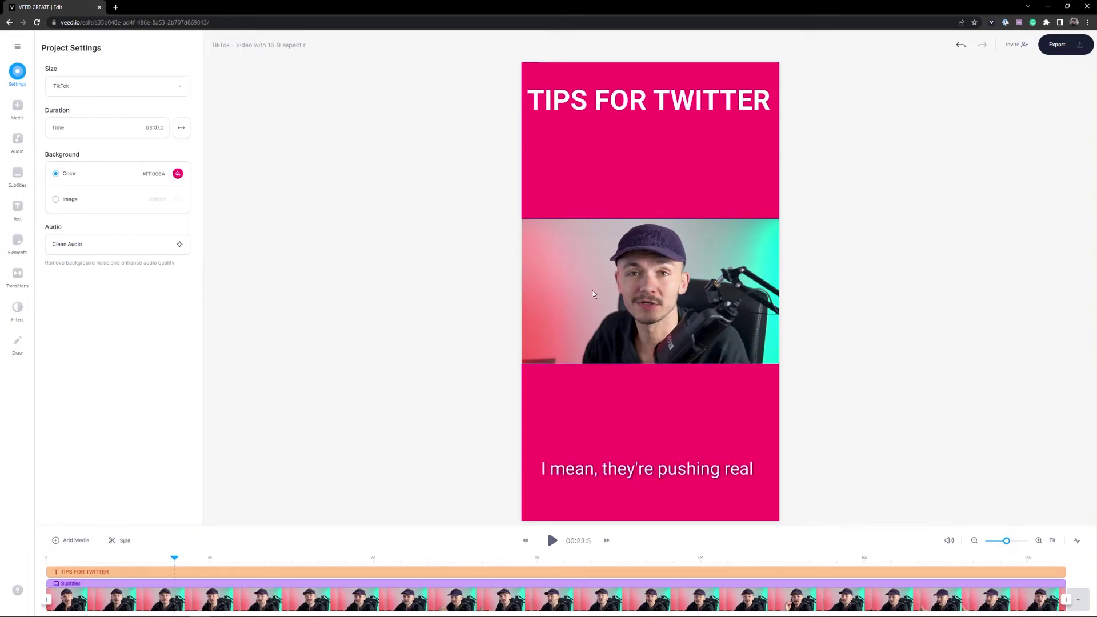
Stretch the video's top and bottom edges to fill the whole 9:16 portrait canvas.
left_click(614, 304)
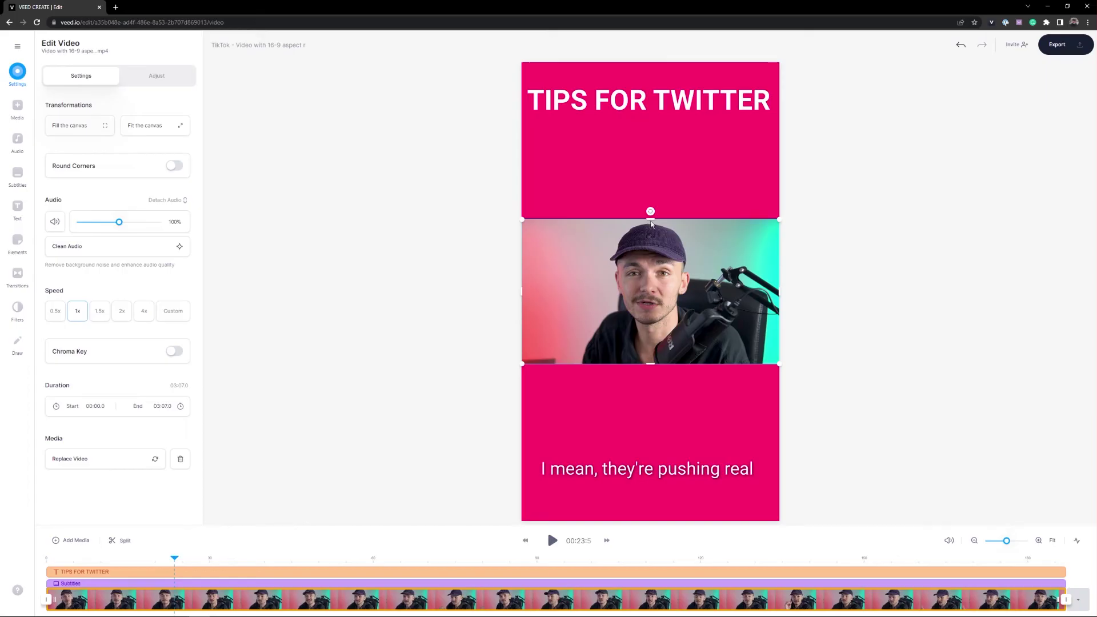
left_click_drag(652, 224, 651, 112)
left_click(649, 114)
left_click(651, 126)
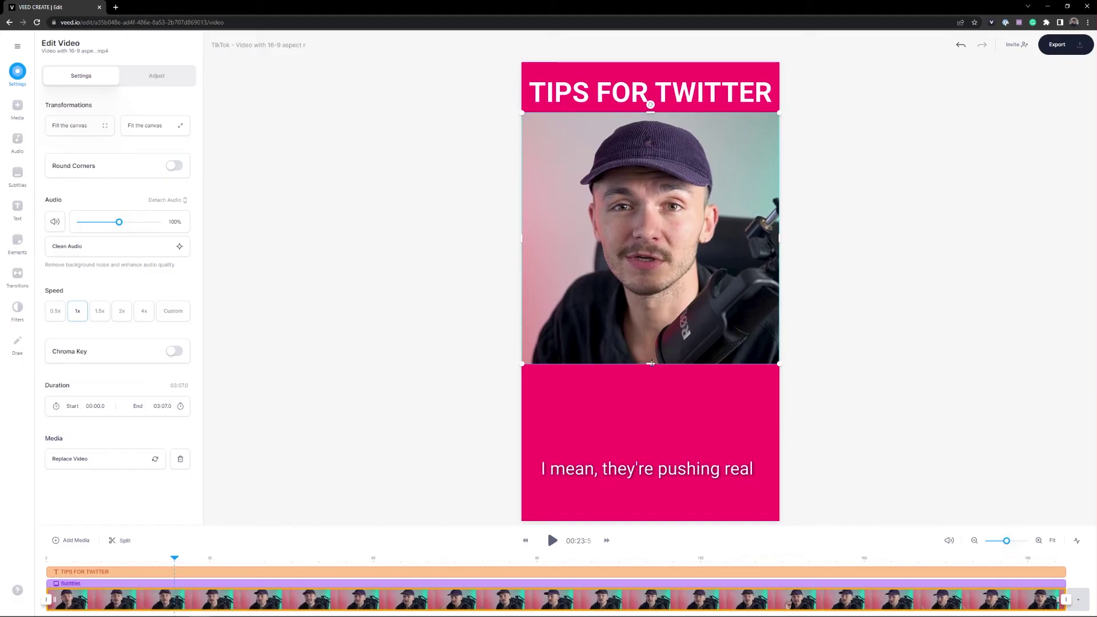
left_click_drag(651, 363, 647, 521)
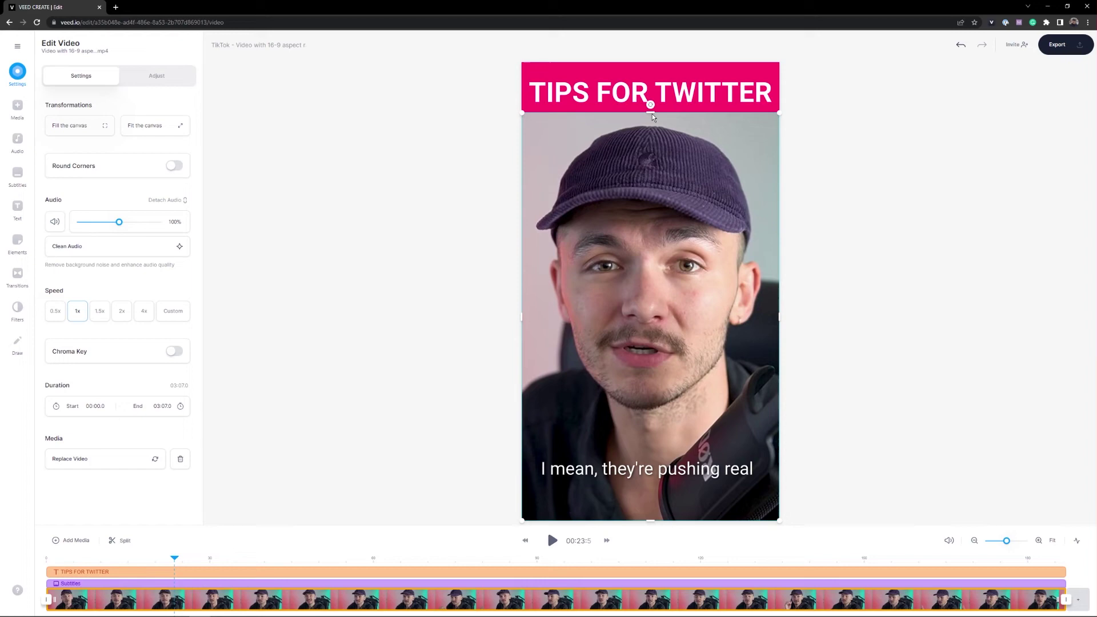
left_click_drag(652, 114, 654, 63)
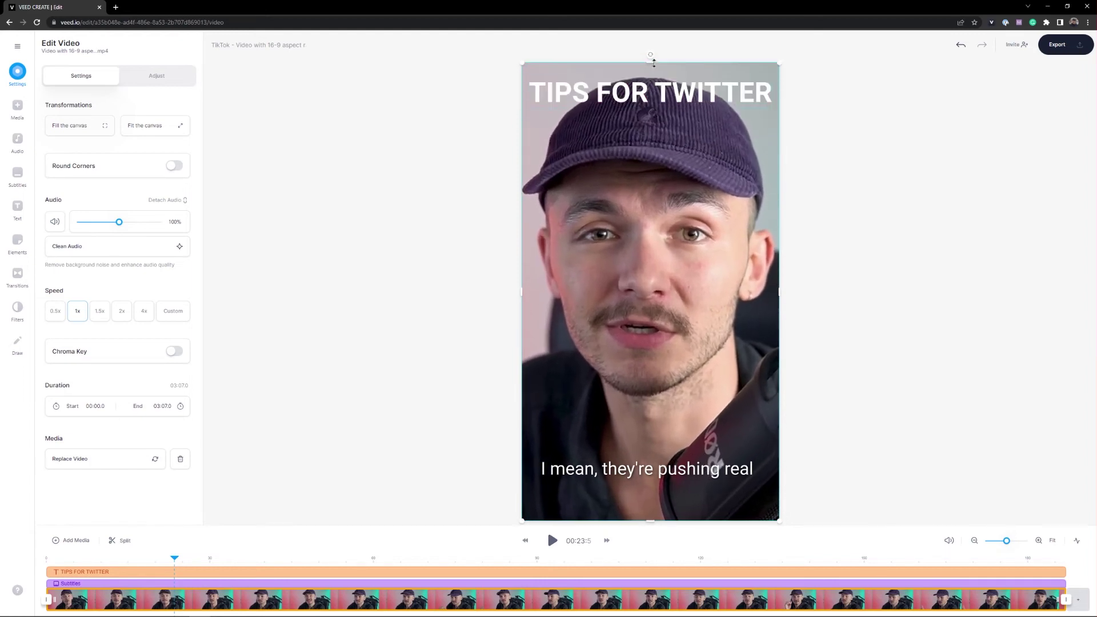
left_click(663, 467)
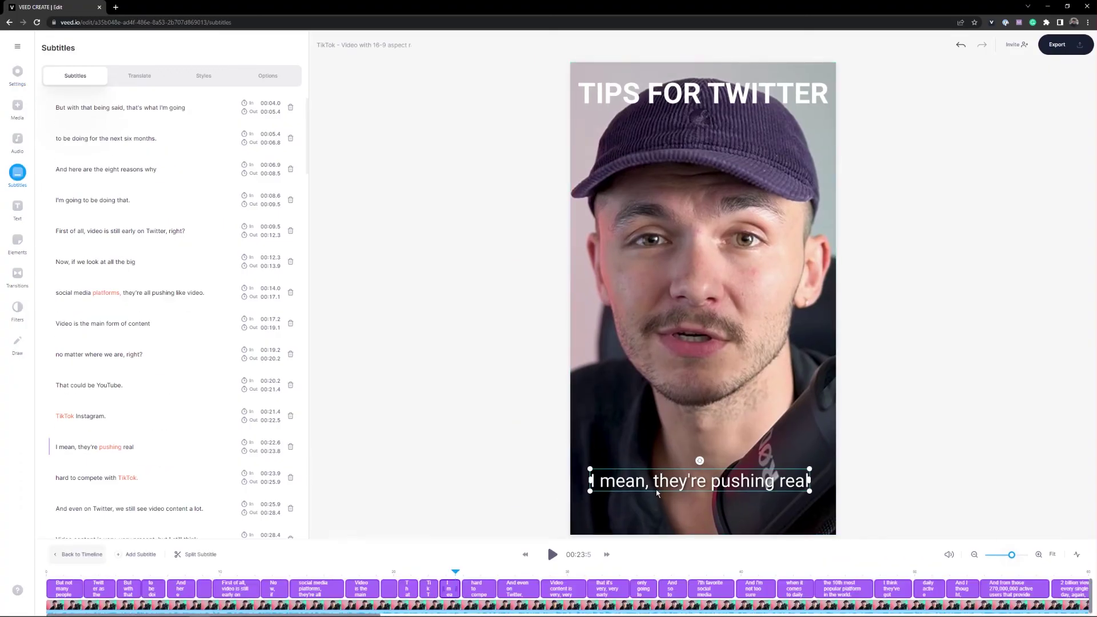
Raise the subtitles, shrink the TIPS FOR TWITTER title to 84px and centre it, then preview.
left_click_drag(658, 492, 690, 408)
left_click_drag(98, 570, 144, 571)
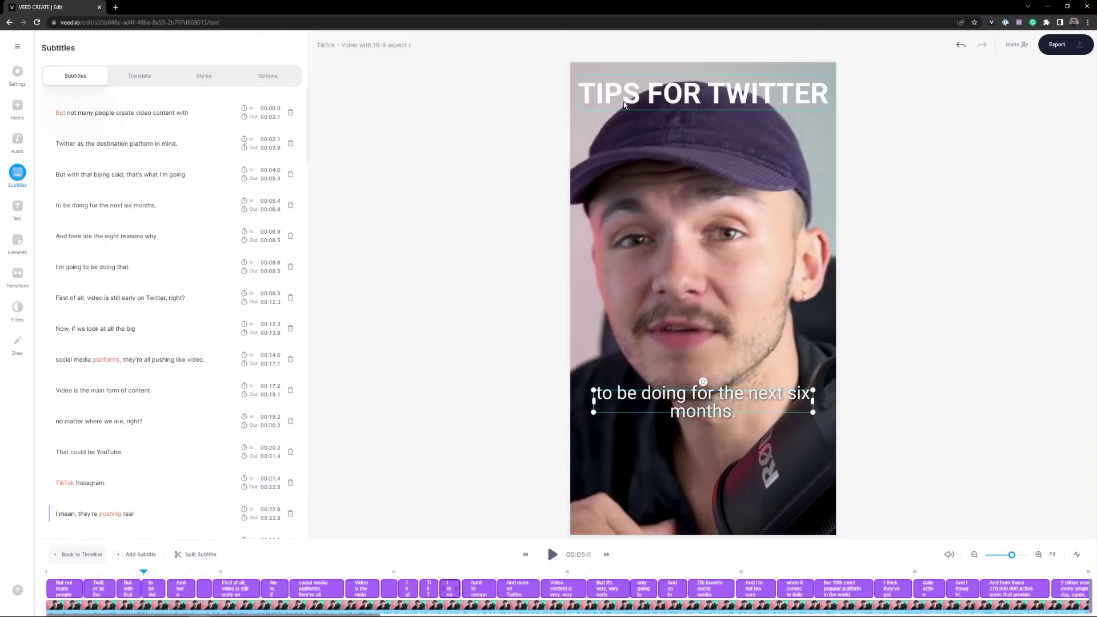
left_click(635, 100)
left_click_drag(633, 98, 633, 124)
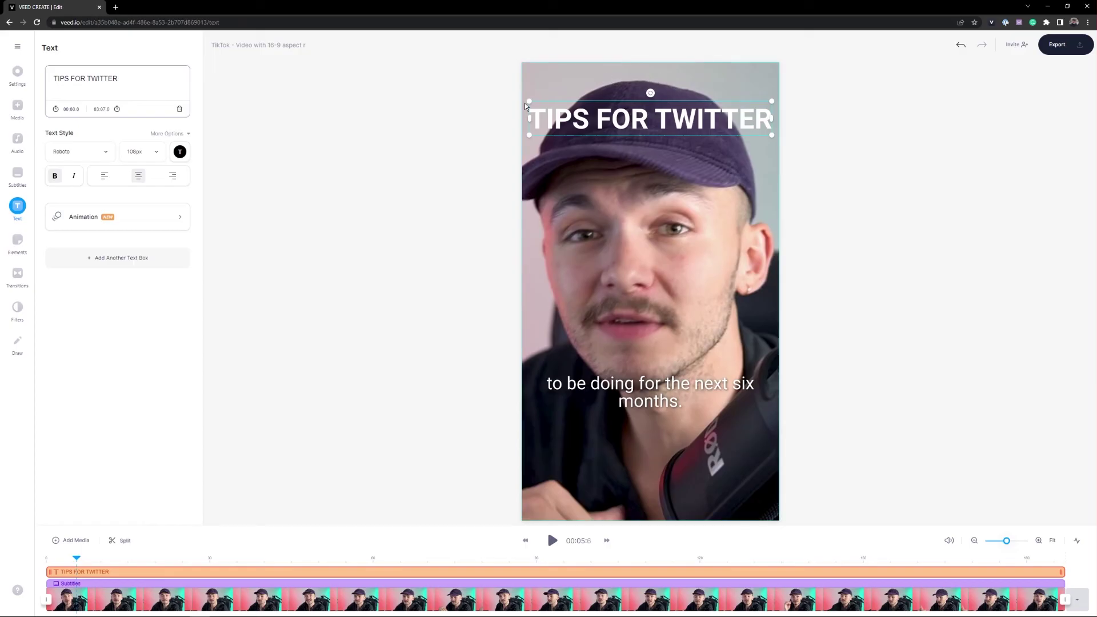
left_click_drag(529, 101, 573, 116)
left_click_drag(662, 123, 639, 126)
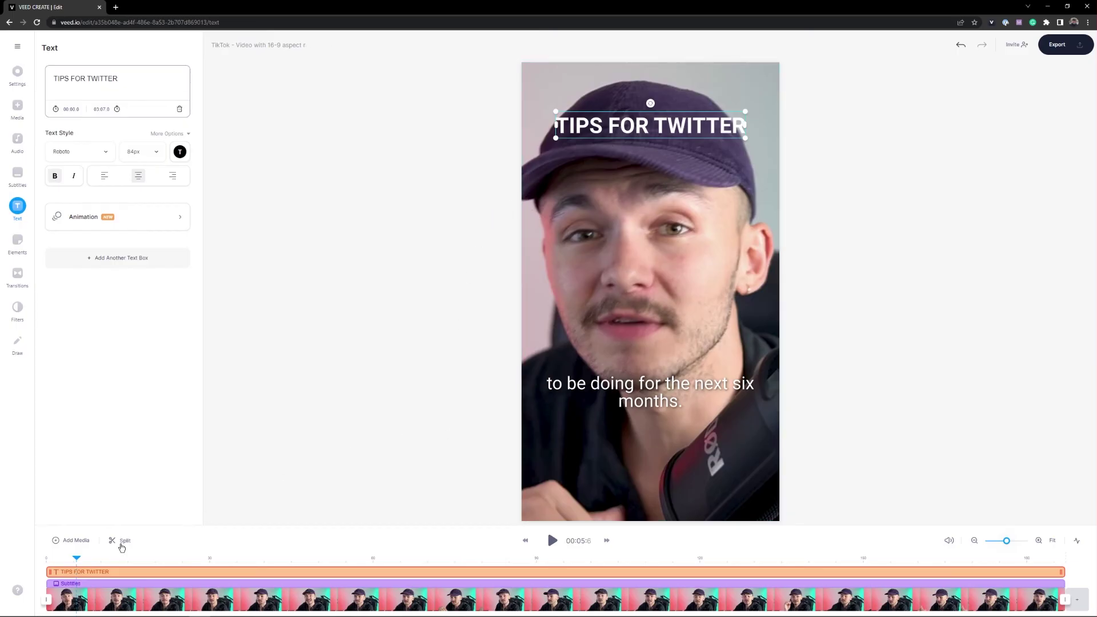
left_click(552, 541)
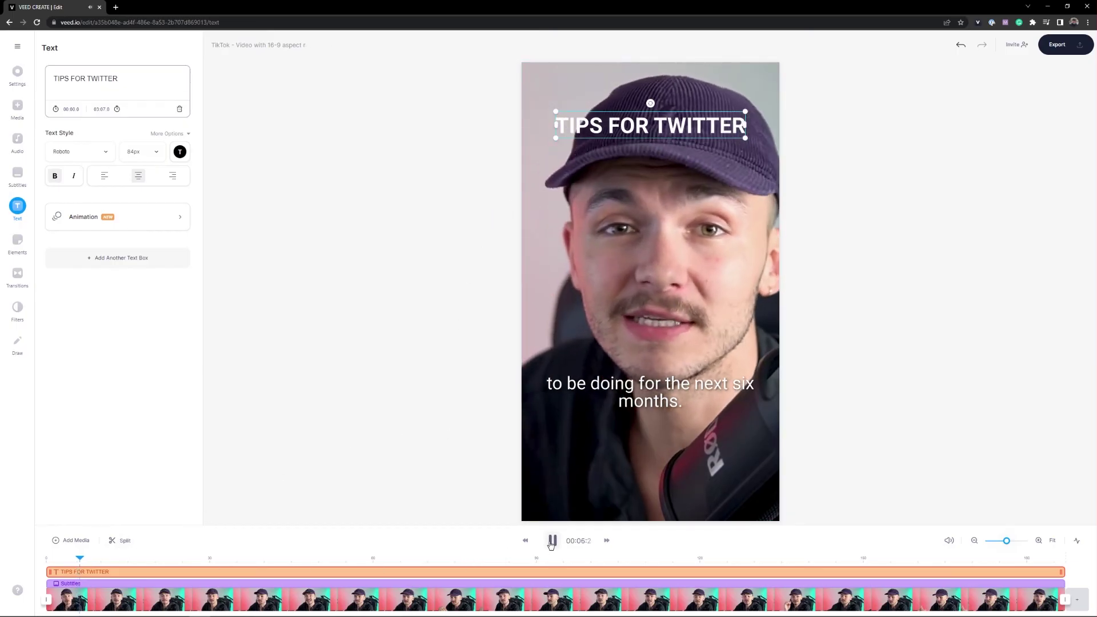
key("space")
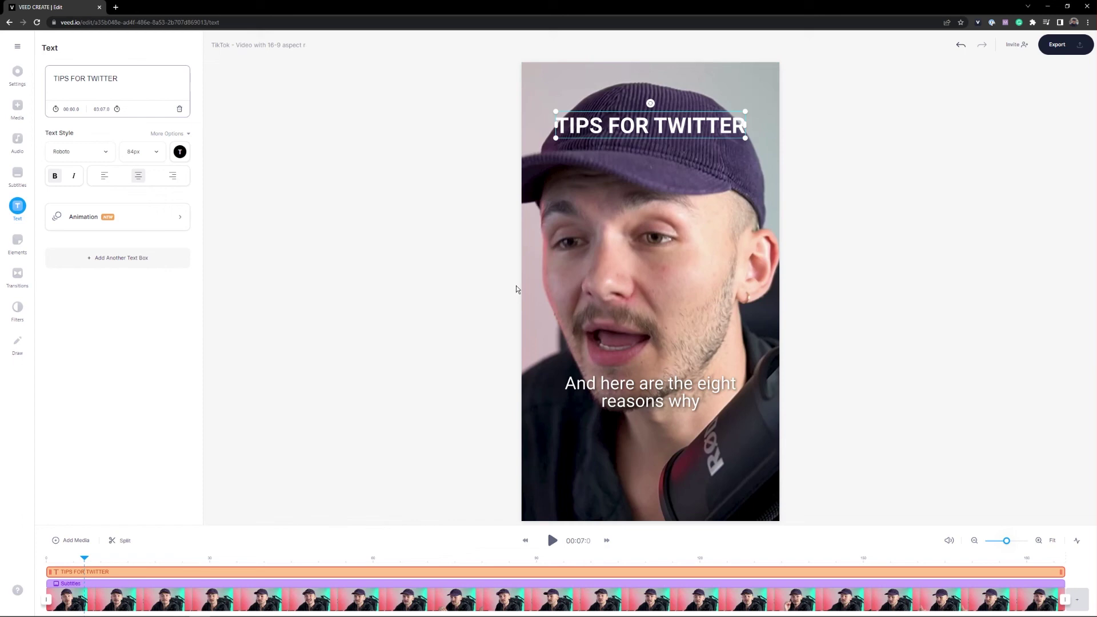
Open the export options and choose the Twitter preset with Burn Subtitles on.
left_click(1067, 50)
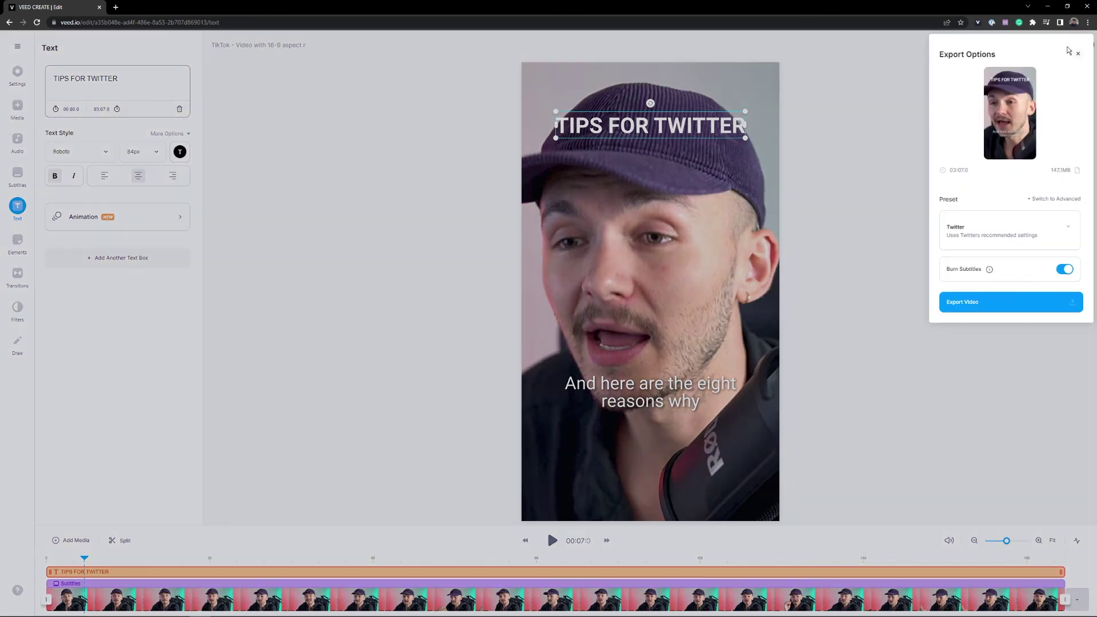
left_click(1062, 236)
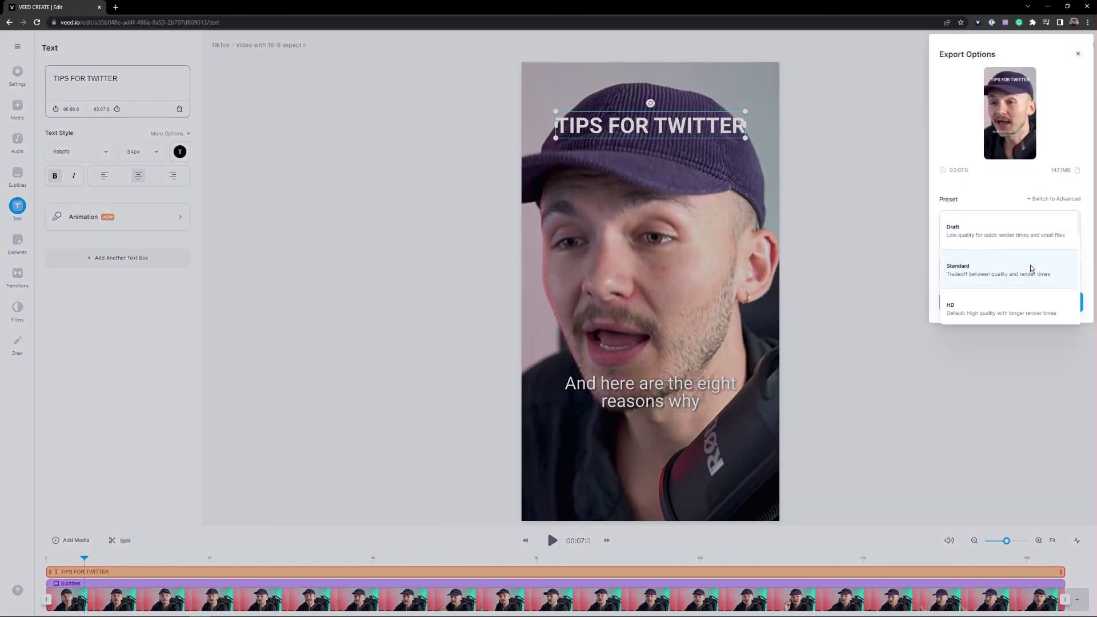
scroll(1031, 270, "down", 2)
scroll(1032, 270, "down", 2)
left_click(1058, 298)
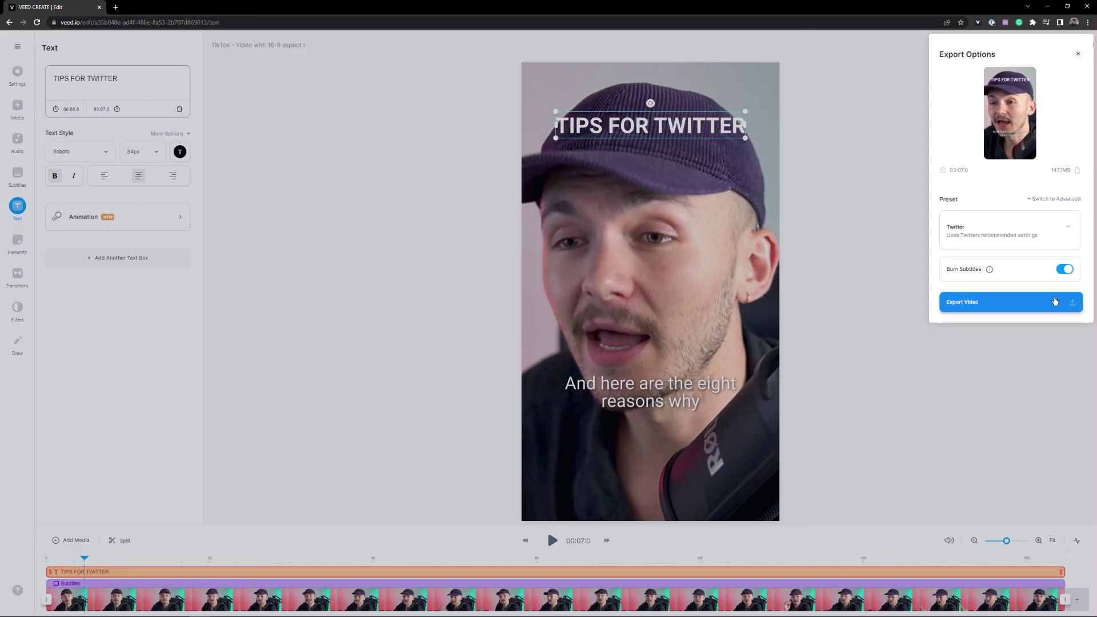